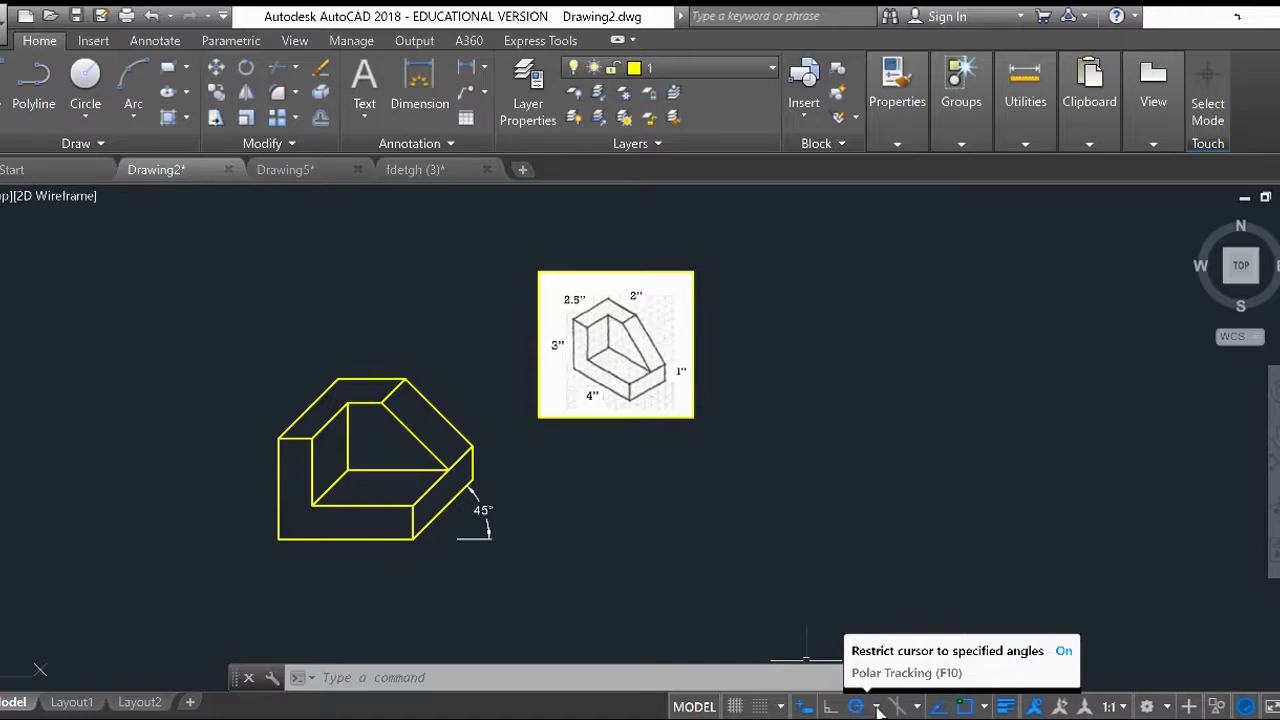
# Set polar tracking to 45° increments (45, 90, 135, 180...)
pyautogui.click(876, 706)
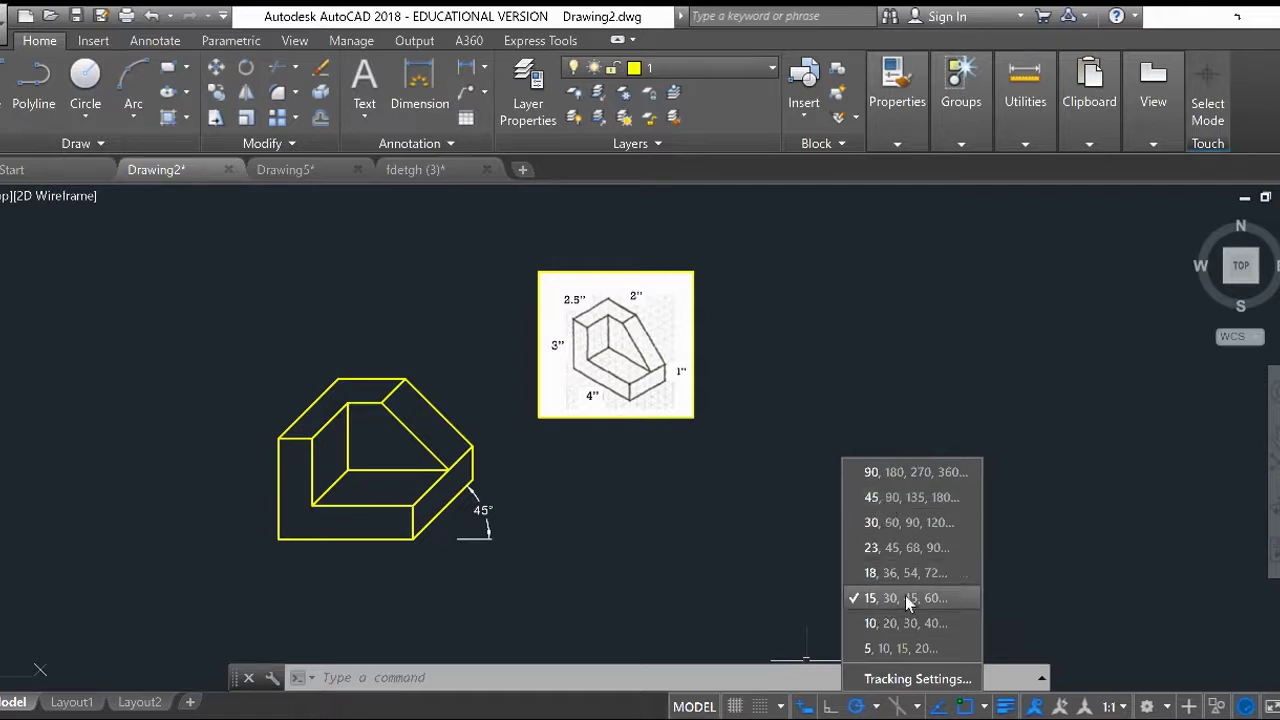
pyautogui.click(862, 497)
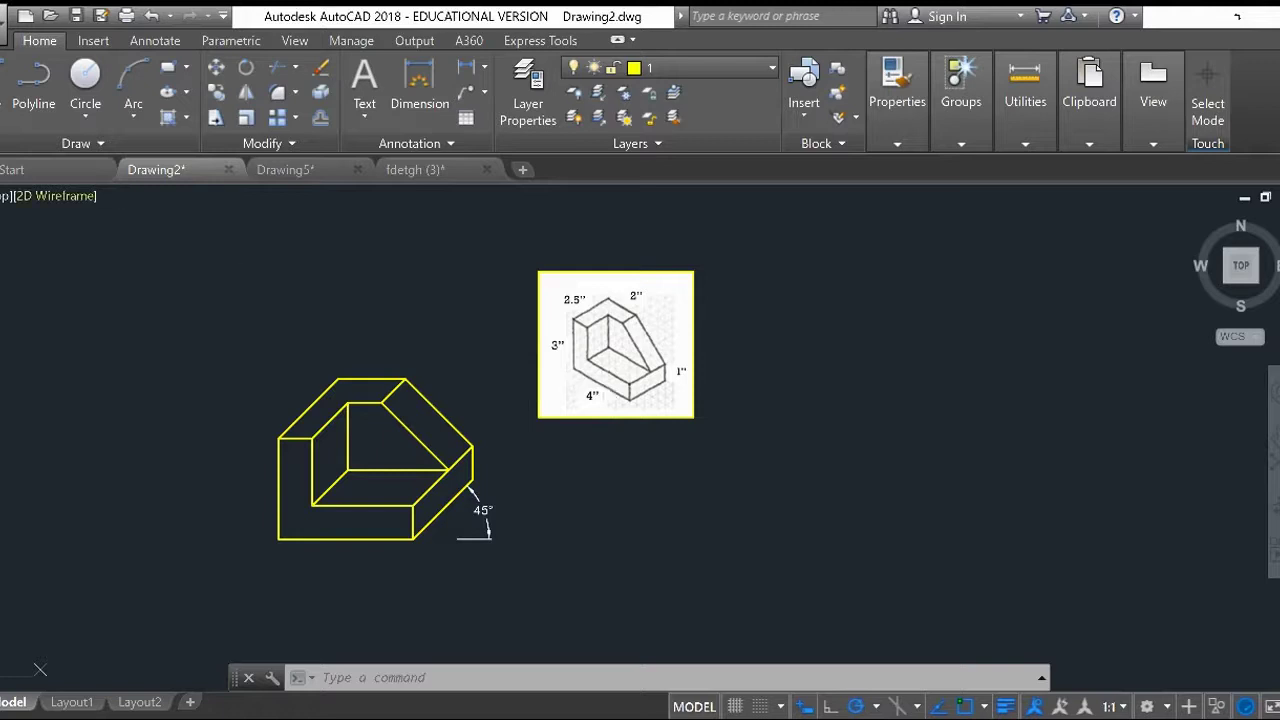
# Draw the 3-unit vertical left edge of the new front face right of the reference
pyautogui.click(3, 88)
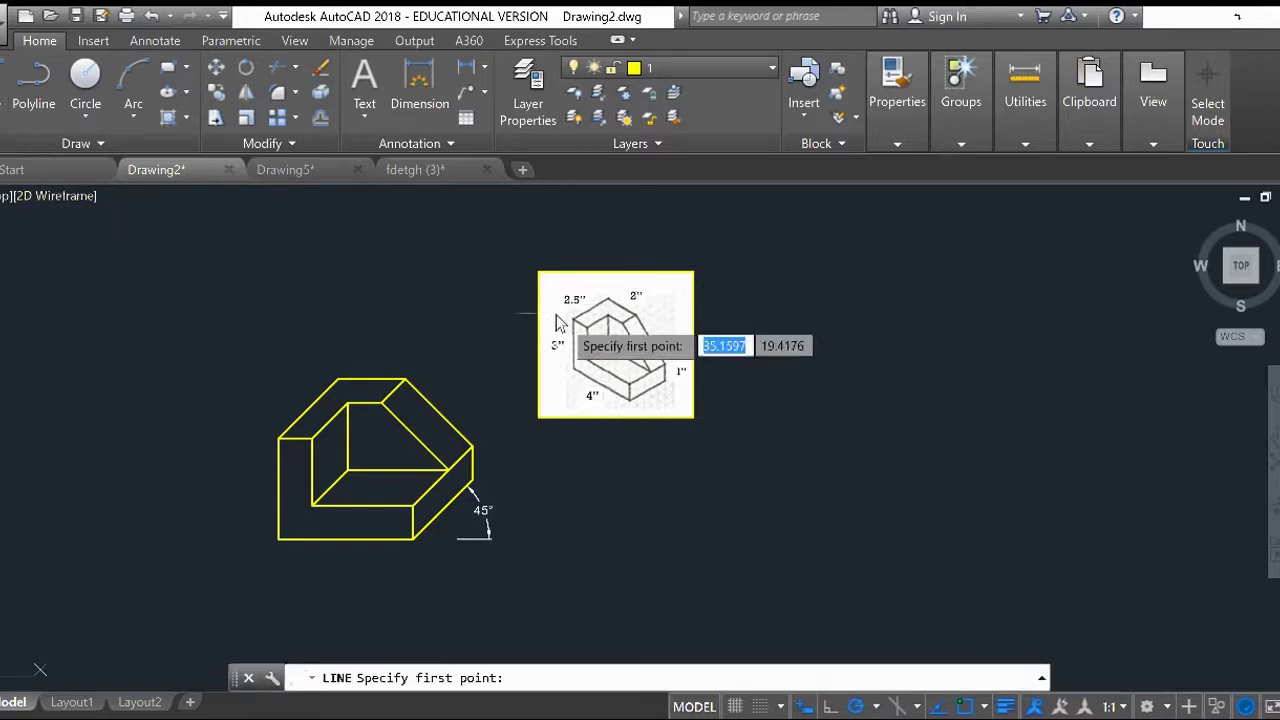
pyautogui.click(808, 392)
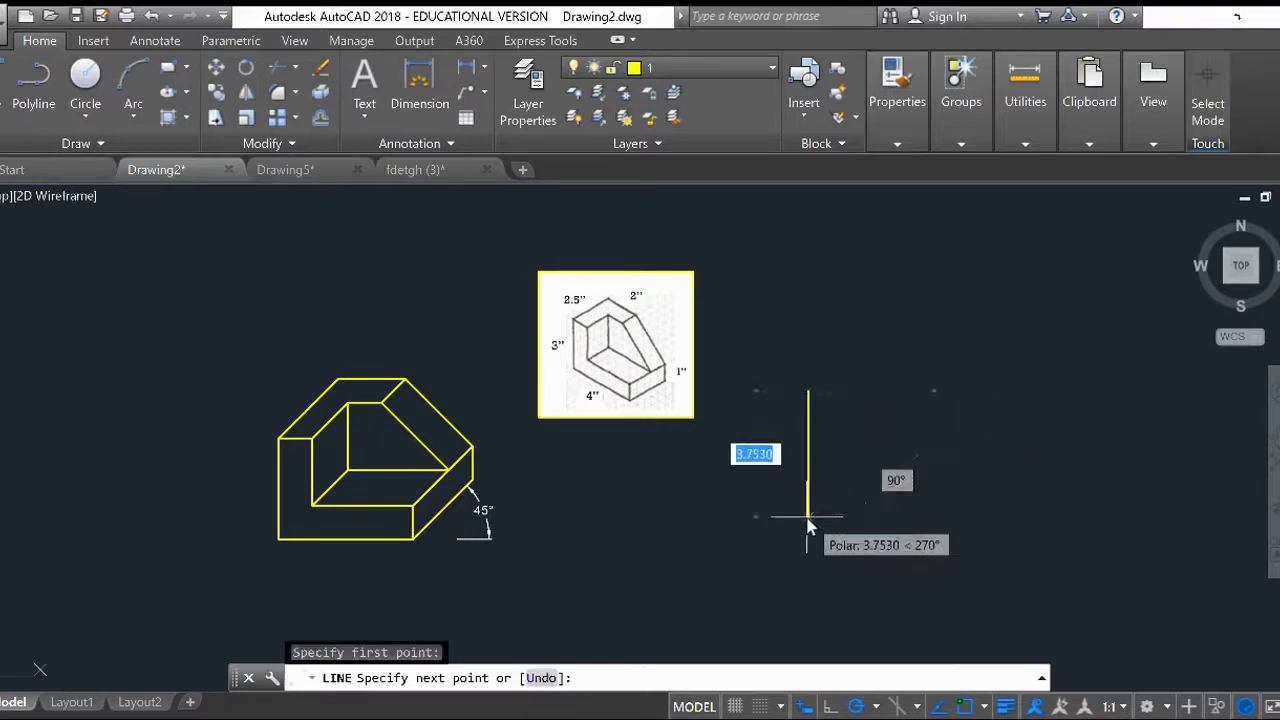
pyautogui.write('3')
pyautogui.press('Return')
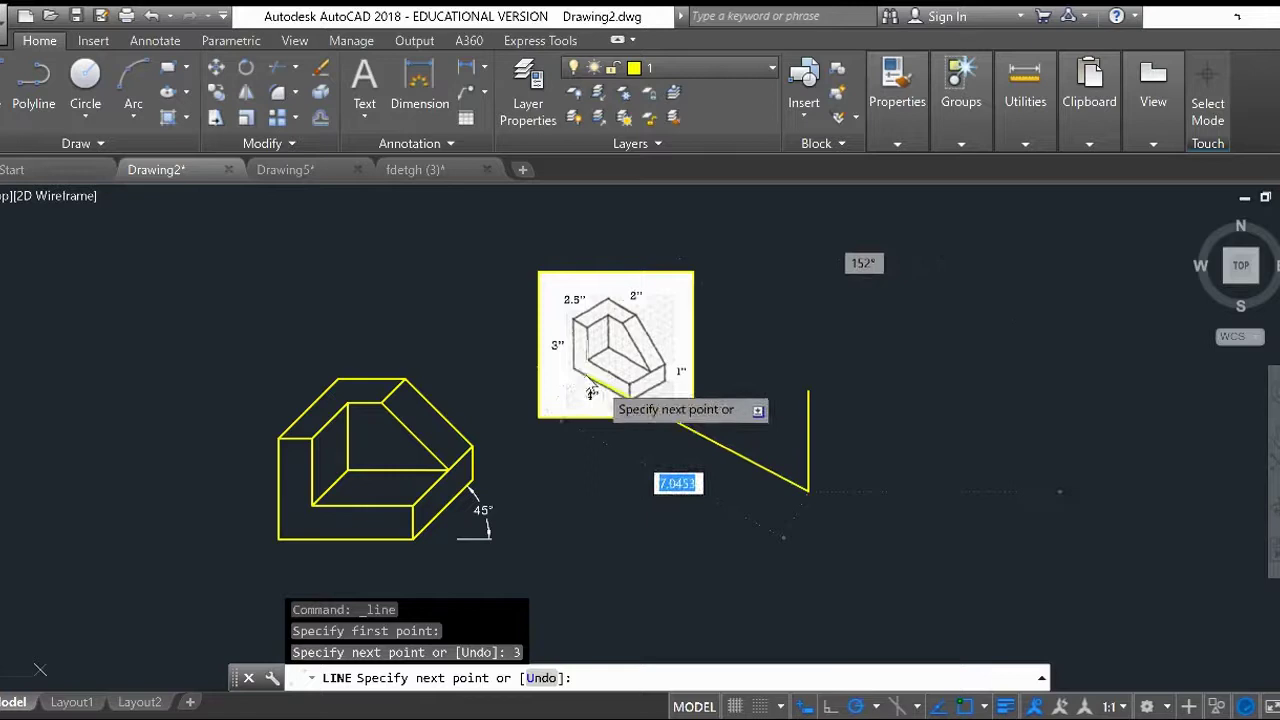
pyautogui.press('Escape')
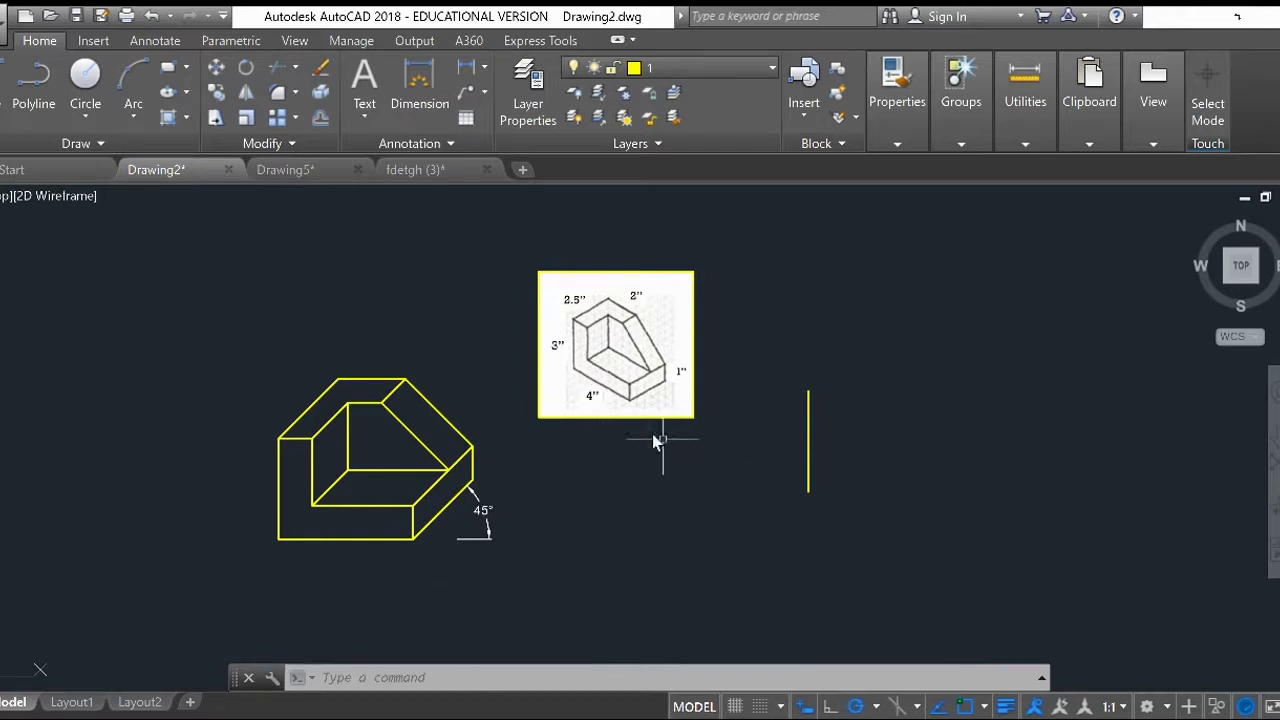
# From that edge's bottom end, draw a 4-unit base at 0° and a 1-unit rise at 90°
pyautogui.write('l')
pyautogui.press('Return')
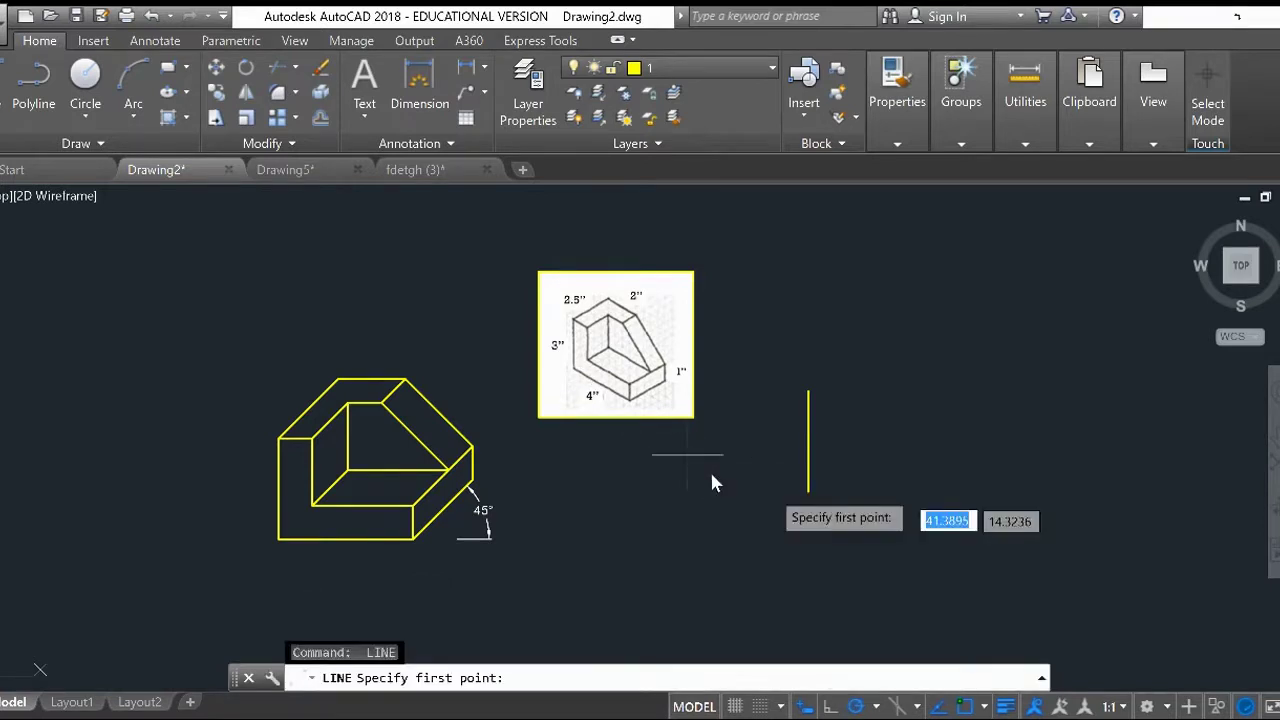
pyautogui.click(808, 492)
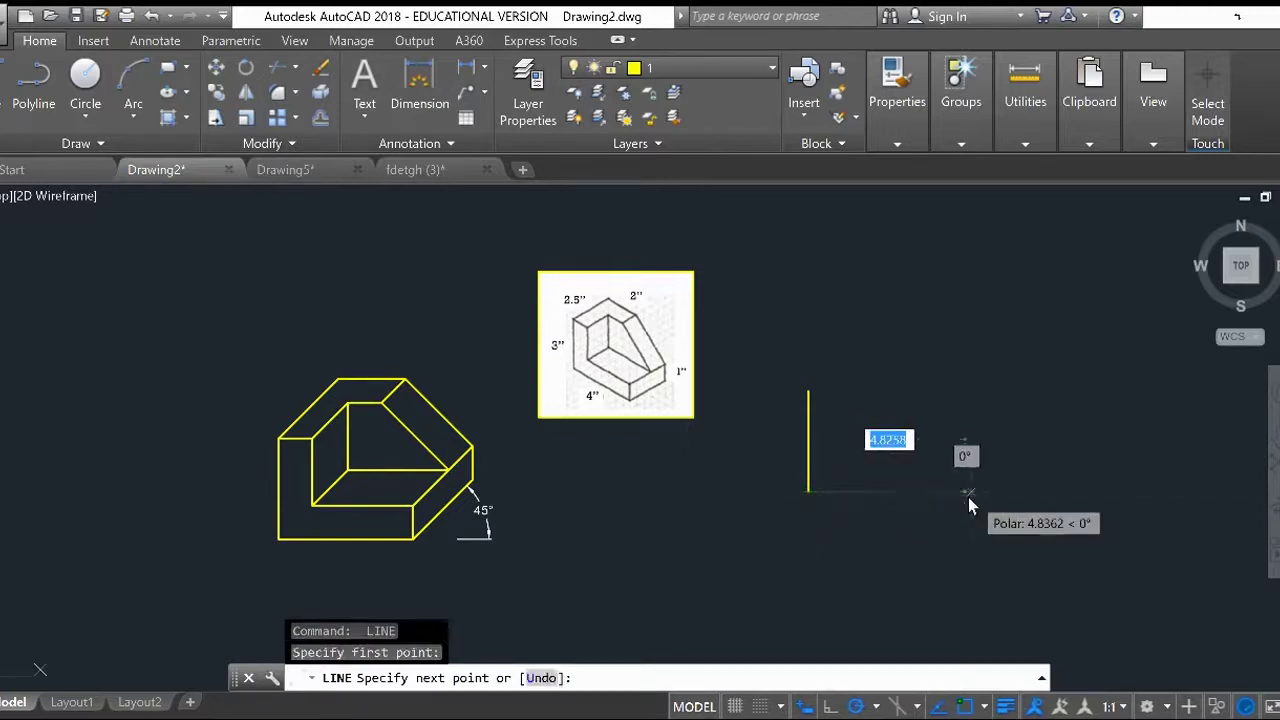
pyautogui.write('4')
pyautogui.press('Return')
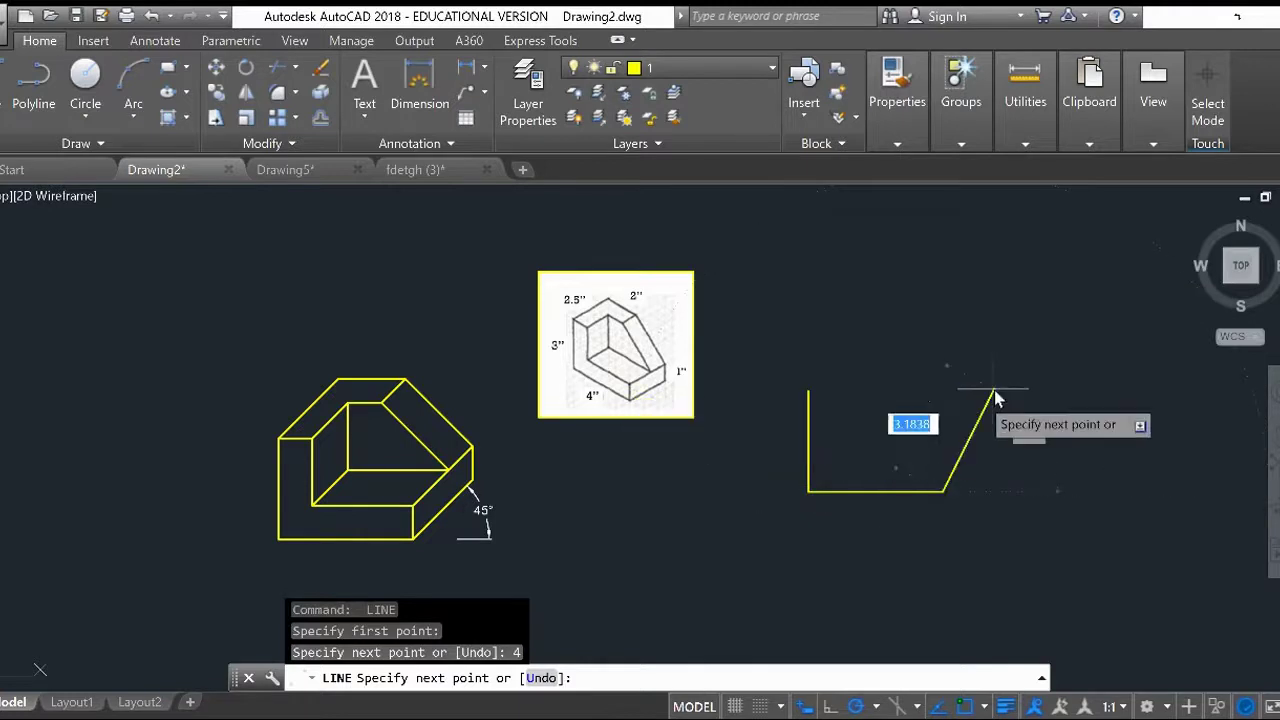
pyautogui.write('1')
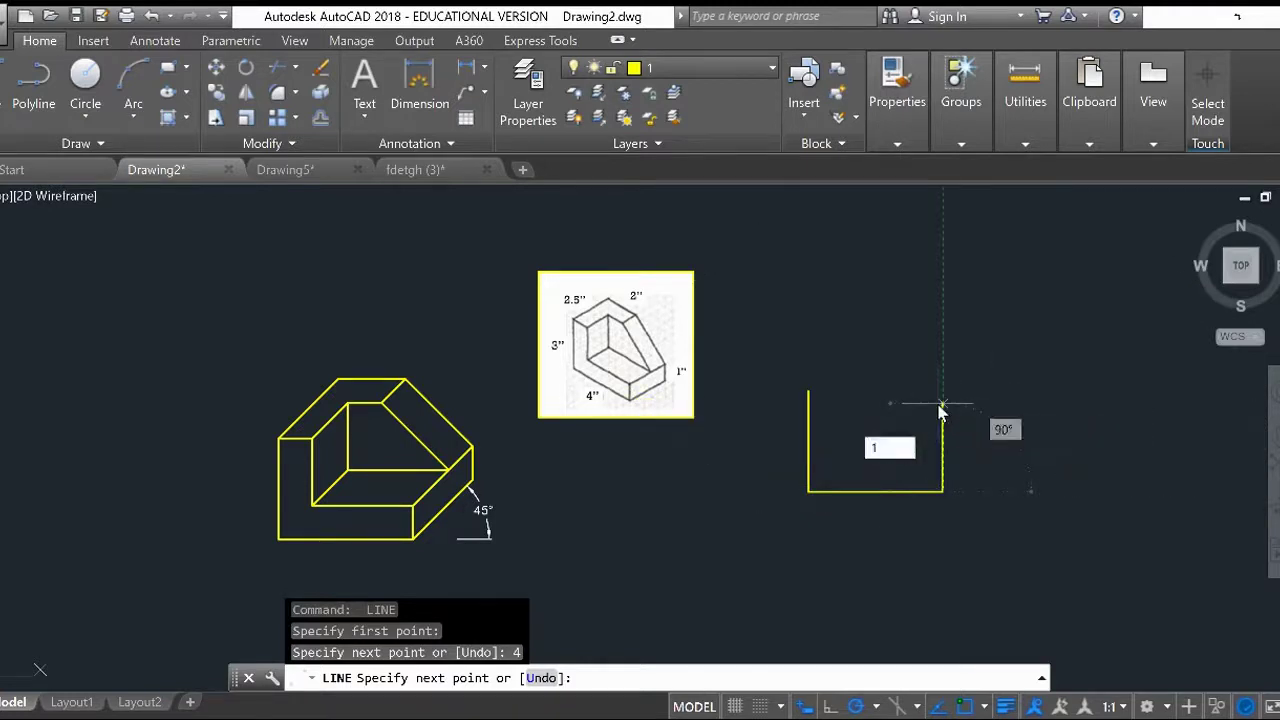
pyautogui.press('Return')
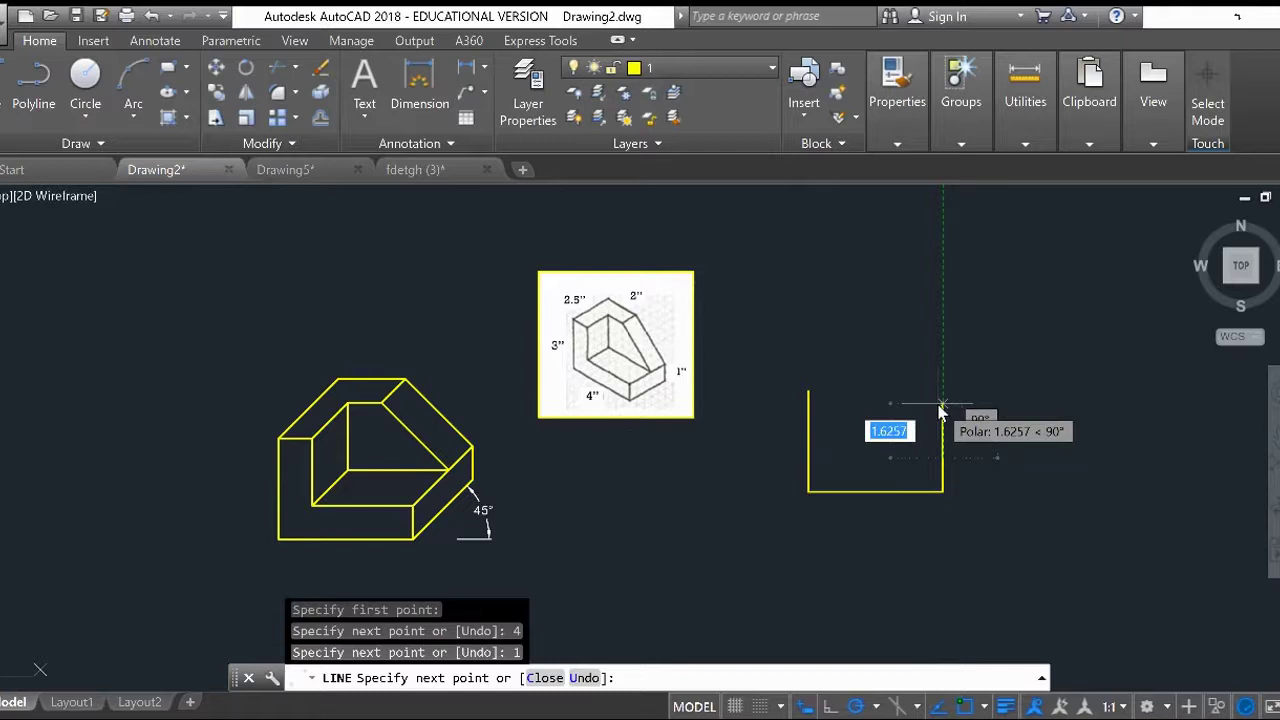
pyautogui.press('Escape')
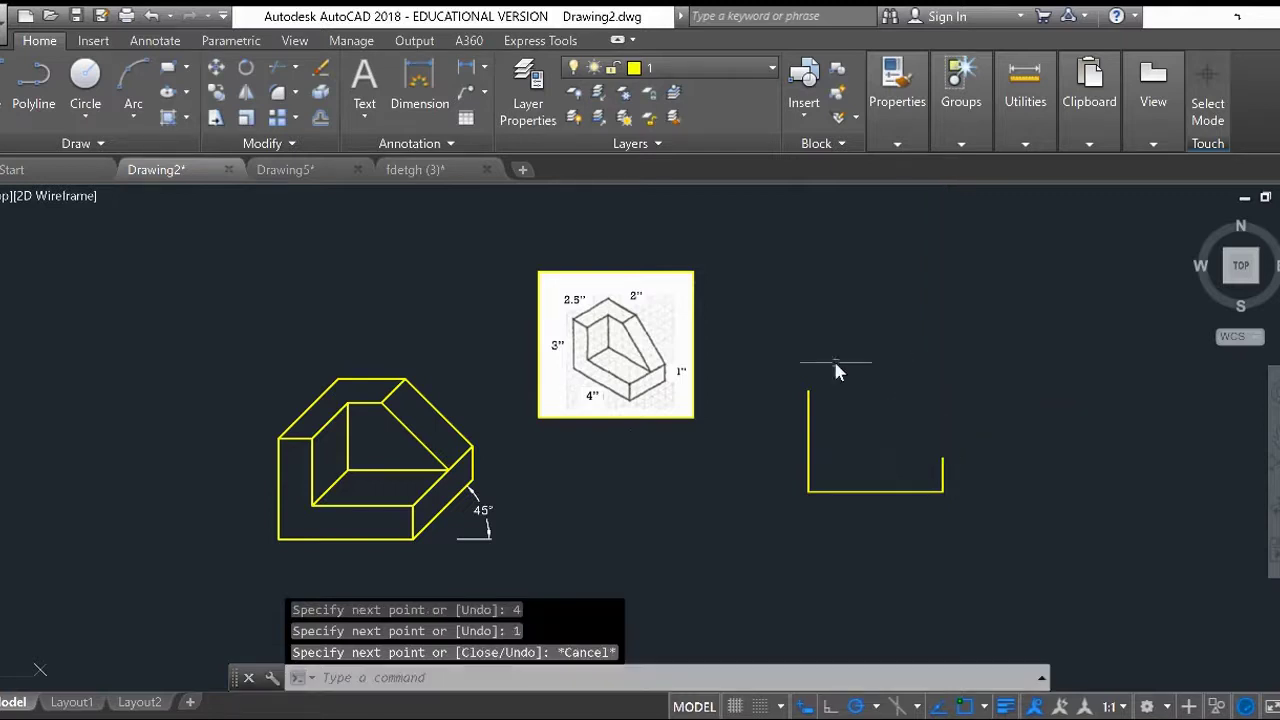
pyautogui.press('Return')
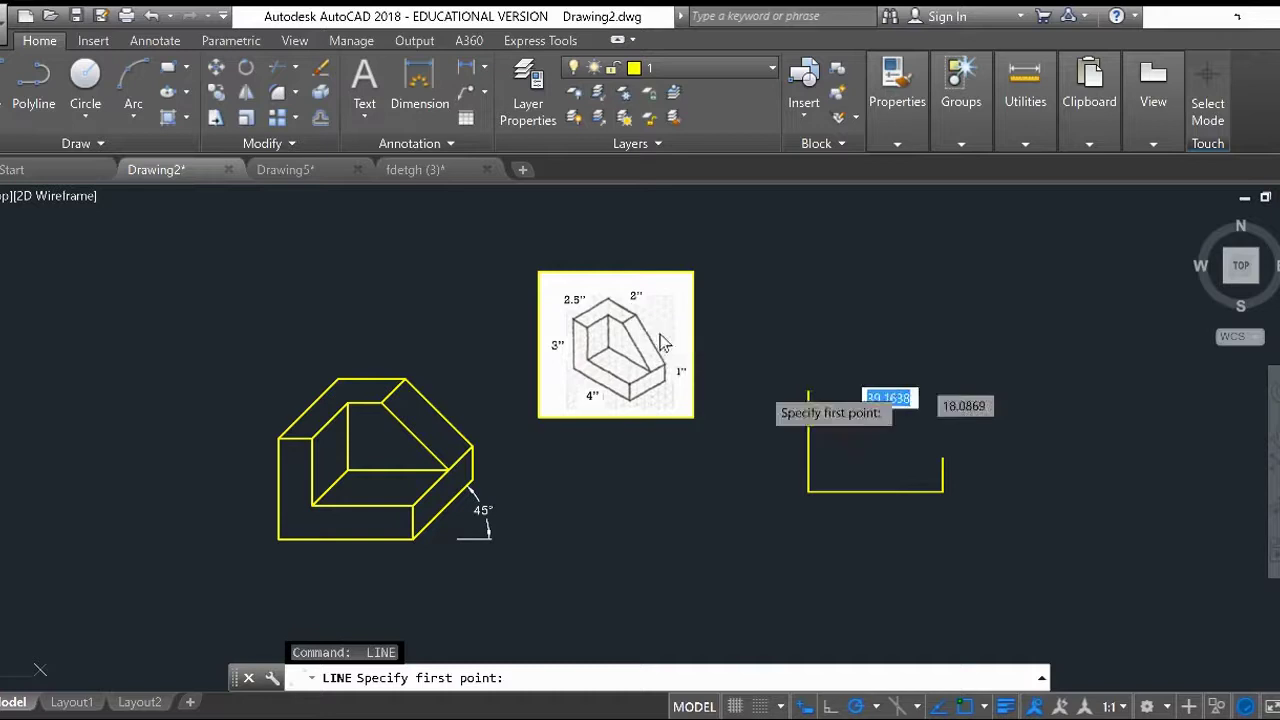
# Add a 1-unit top edge, an inner drop to step height and a ledge to the right rise
pyautogui.click(810, 393)
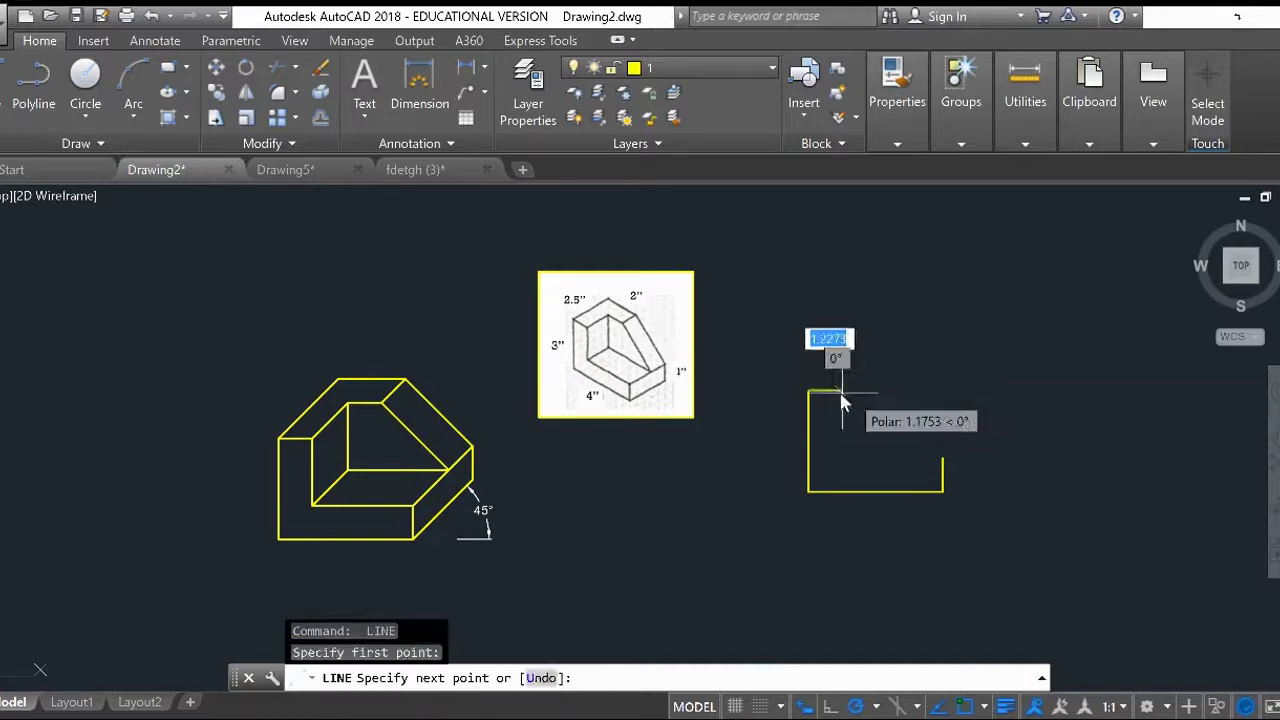
pyautogui.write('1')
pyautogui.press('Return')
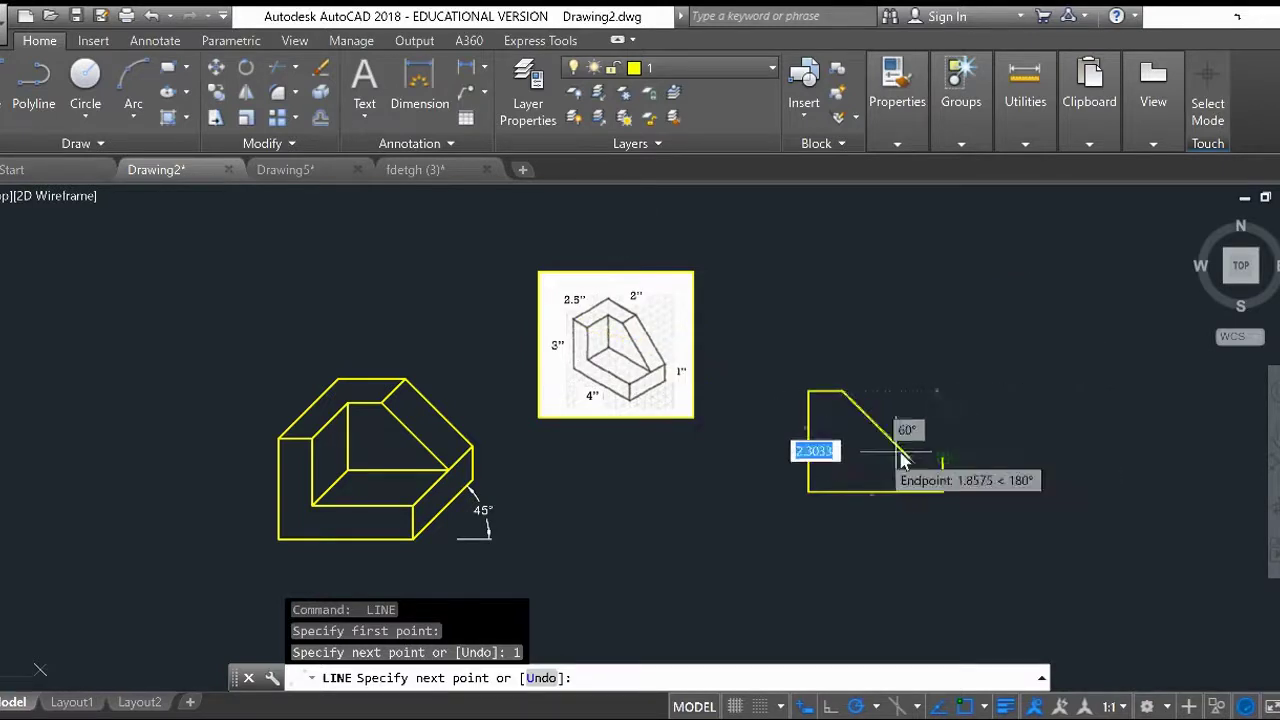
pyautogui.click(843, 458)
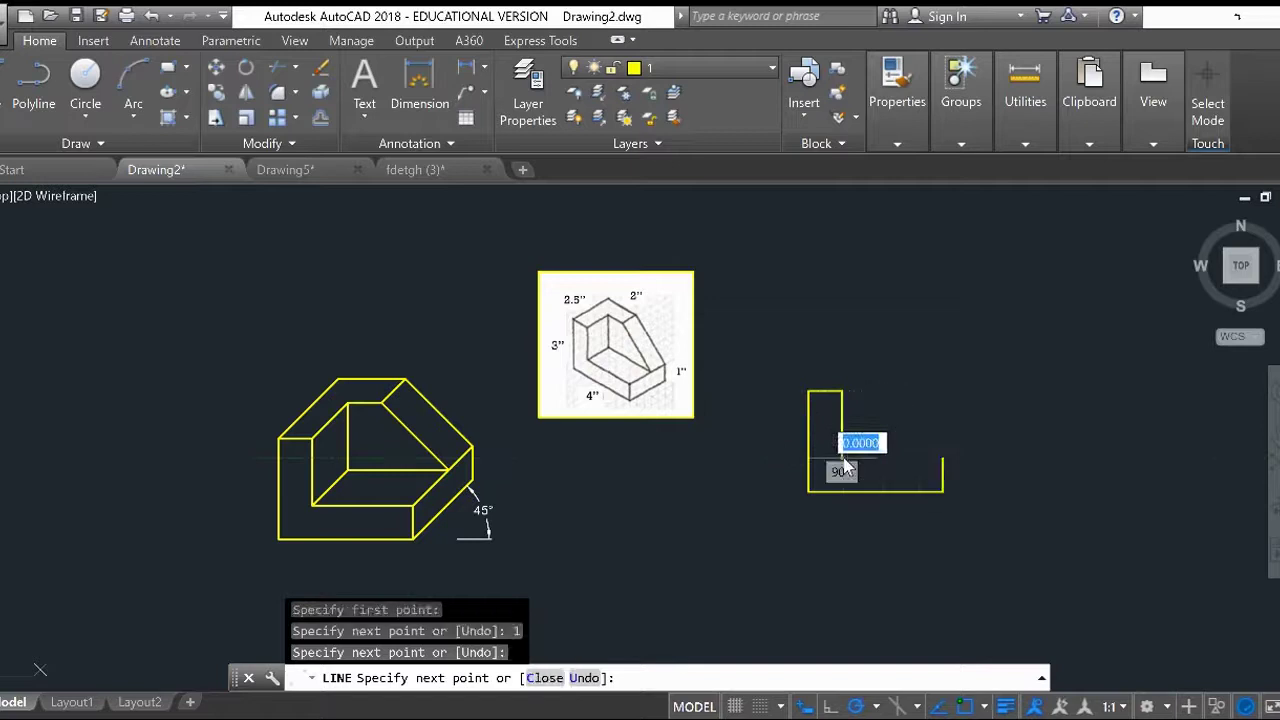
pyautogui.click(942, 458)
pyautogui.press('Escape')
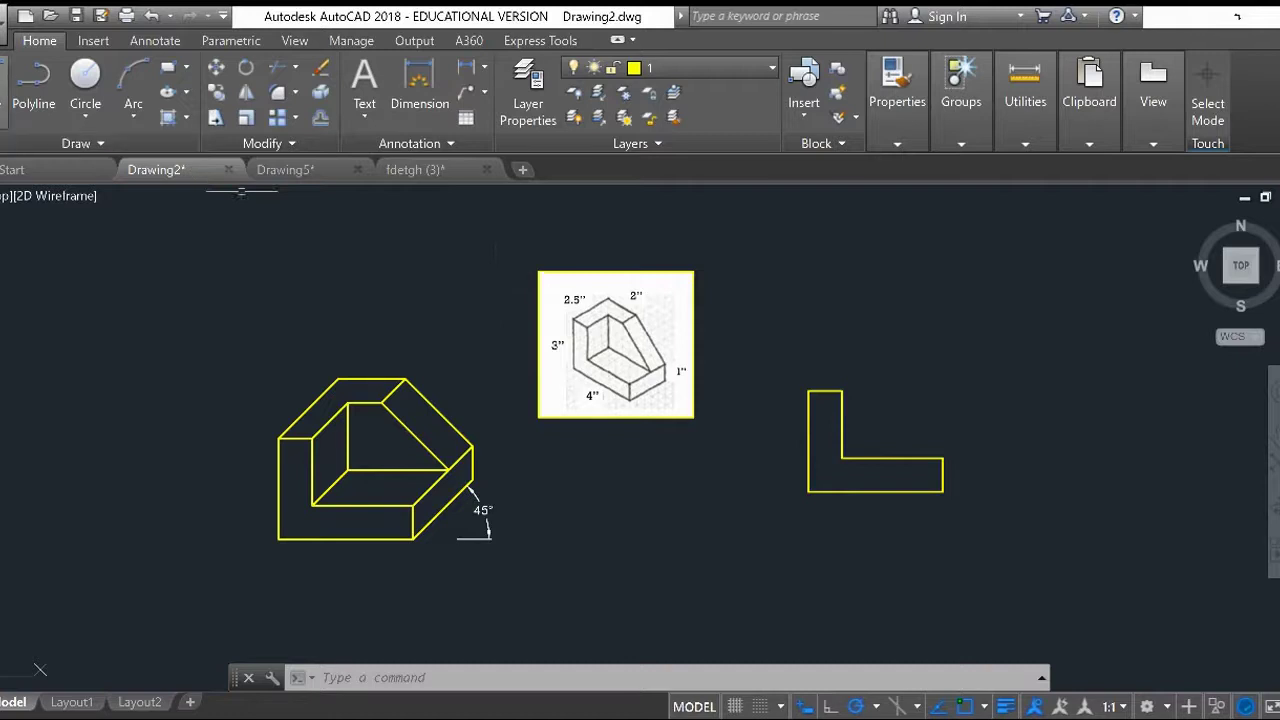
# From the upper-left corner, draw the 2.5-unit receding edge at 45° and a 2-unit top edge
pyautogui.click(6, 88)
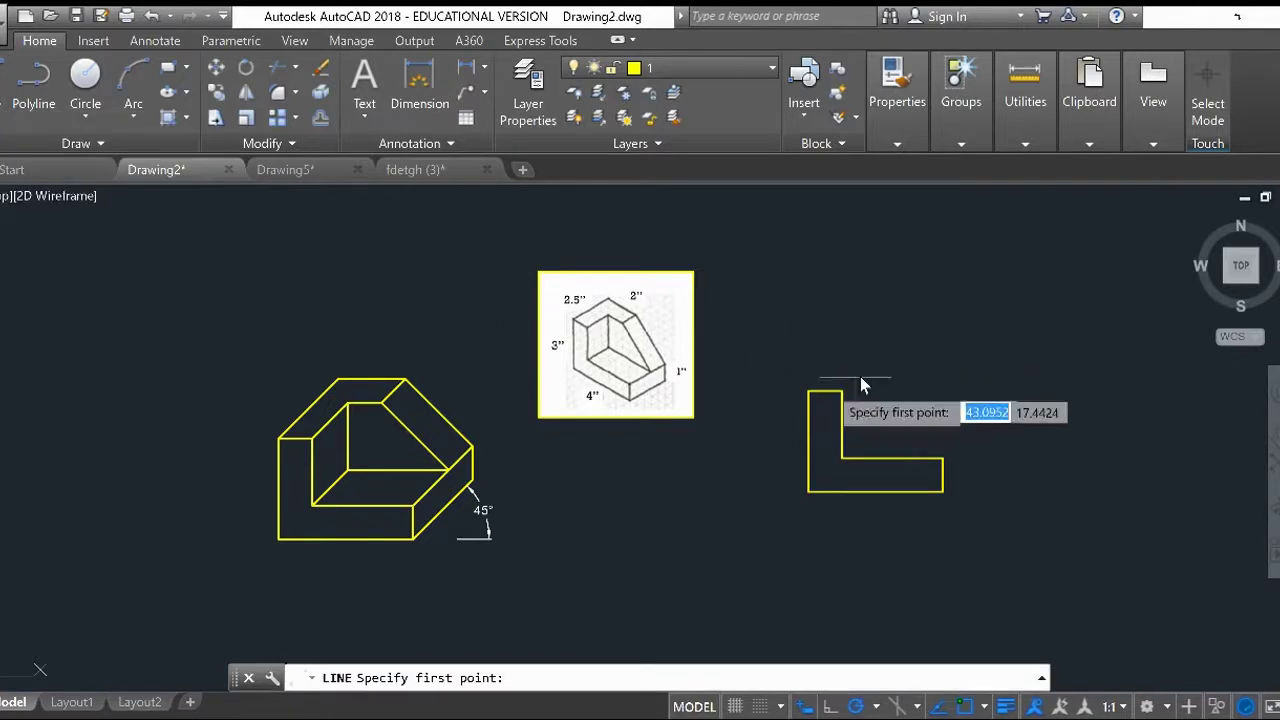
pyautogui.click(808, 392)
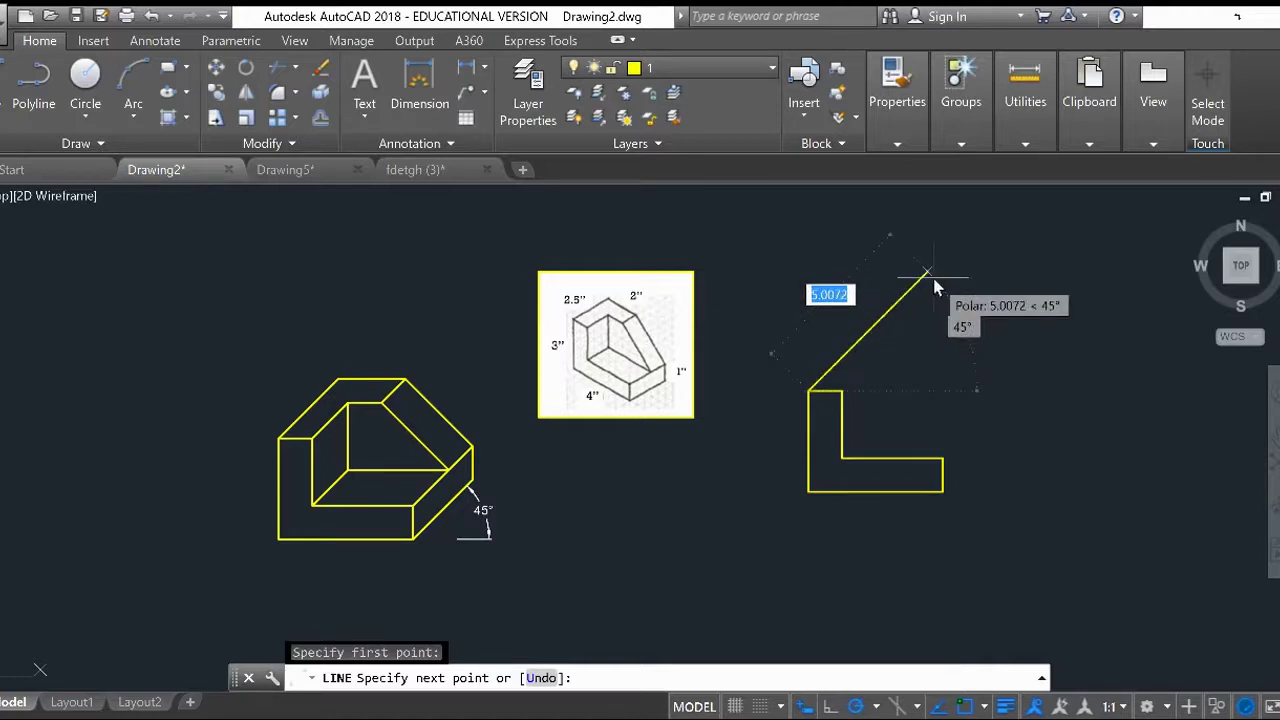
pyautogui.write('3.5')
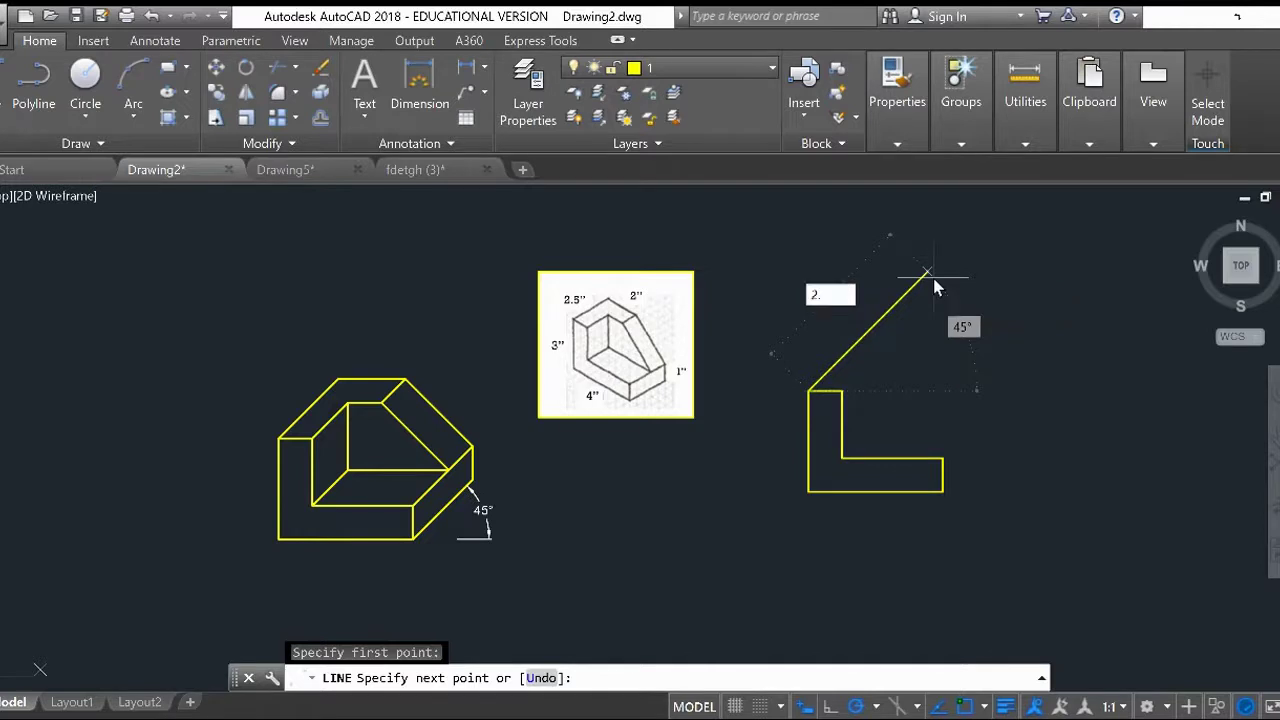
pyautogui.press('Return')
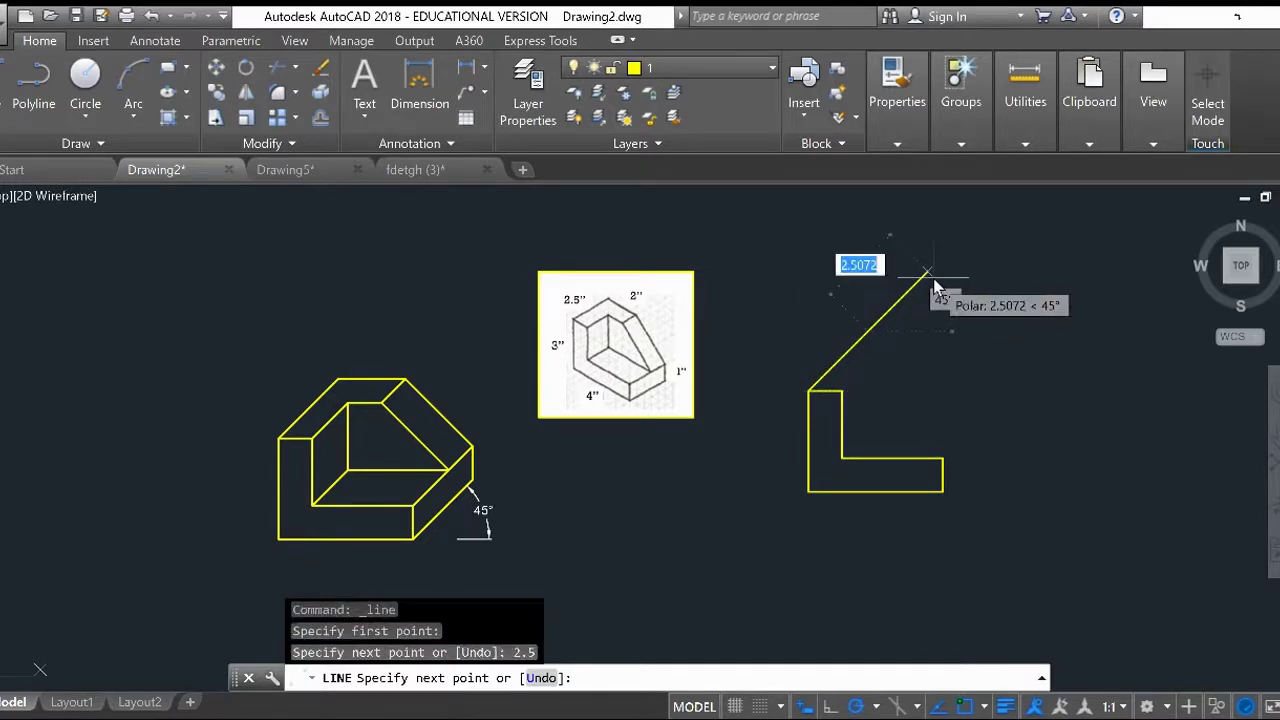
pyautogui.write('1.25')
pyautogui.press('Return')
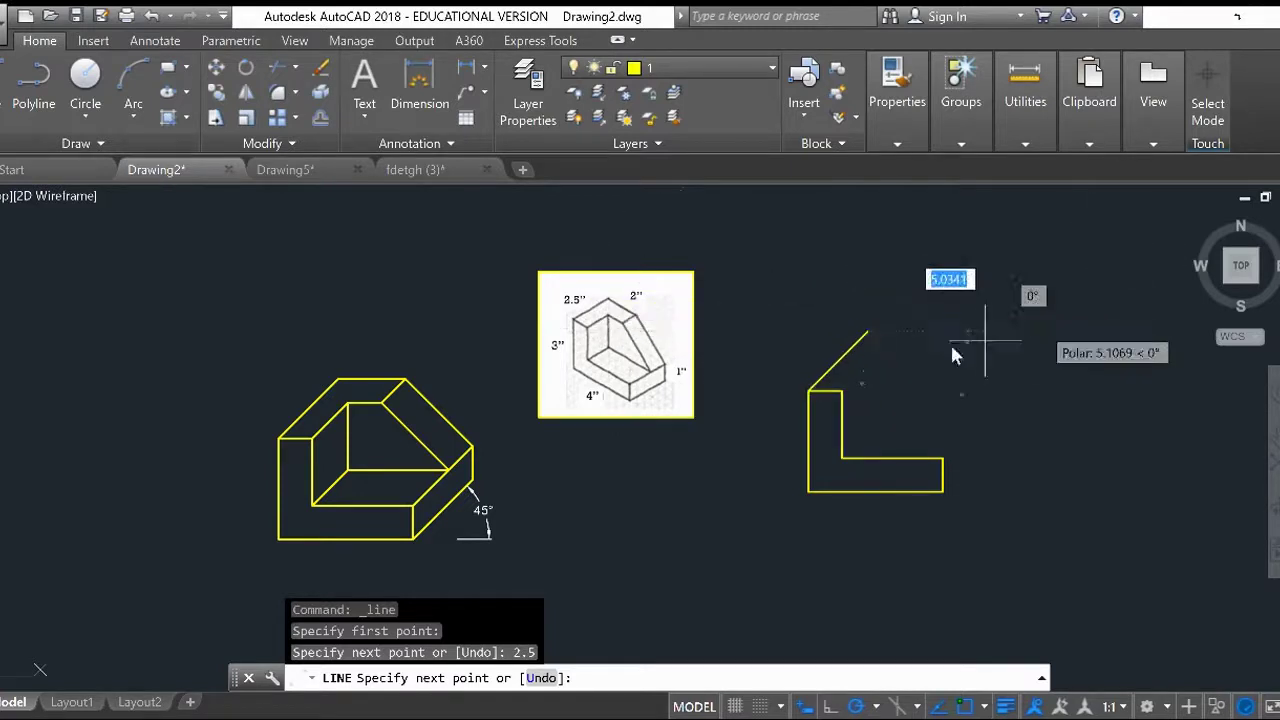
pyautogui.write('2')
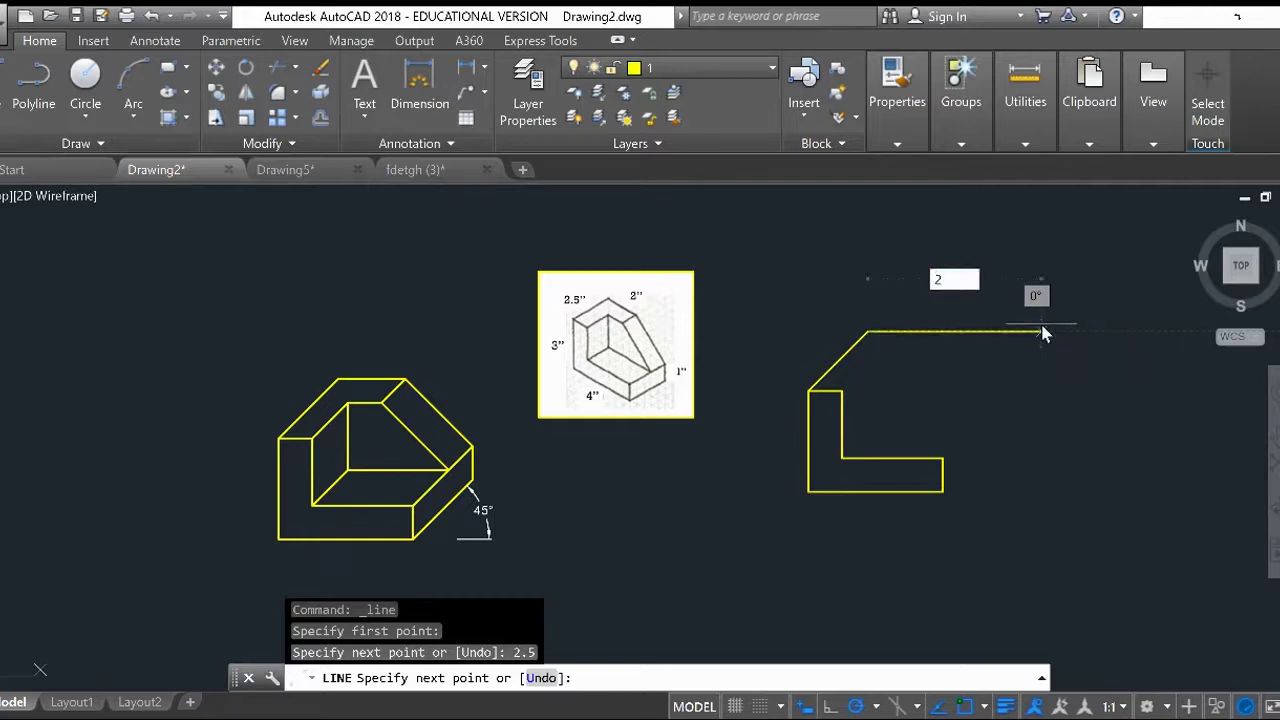
pyautogui.press('Return')
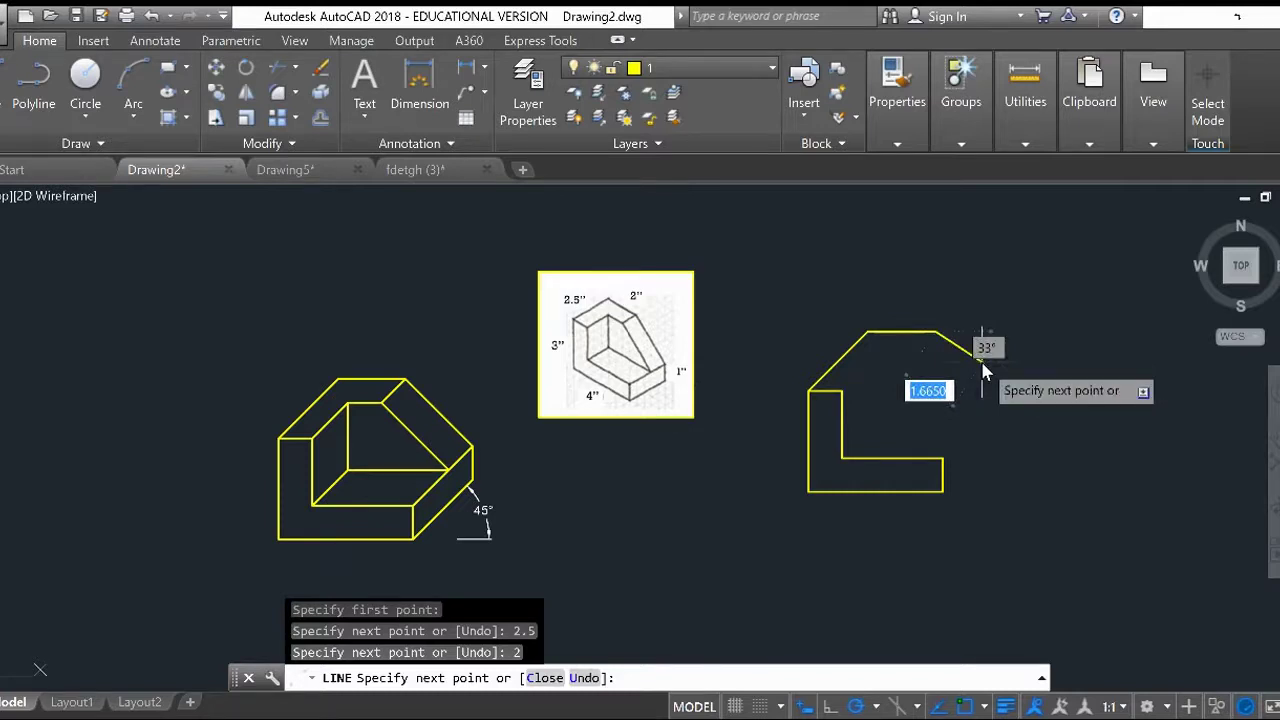
pyautogui.press('Escape')
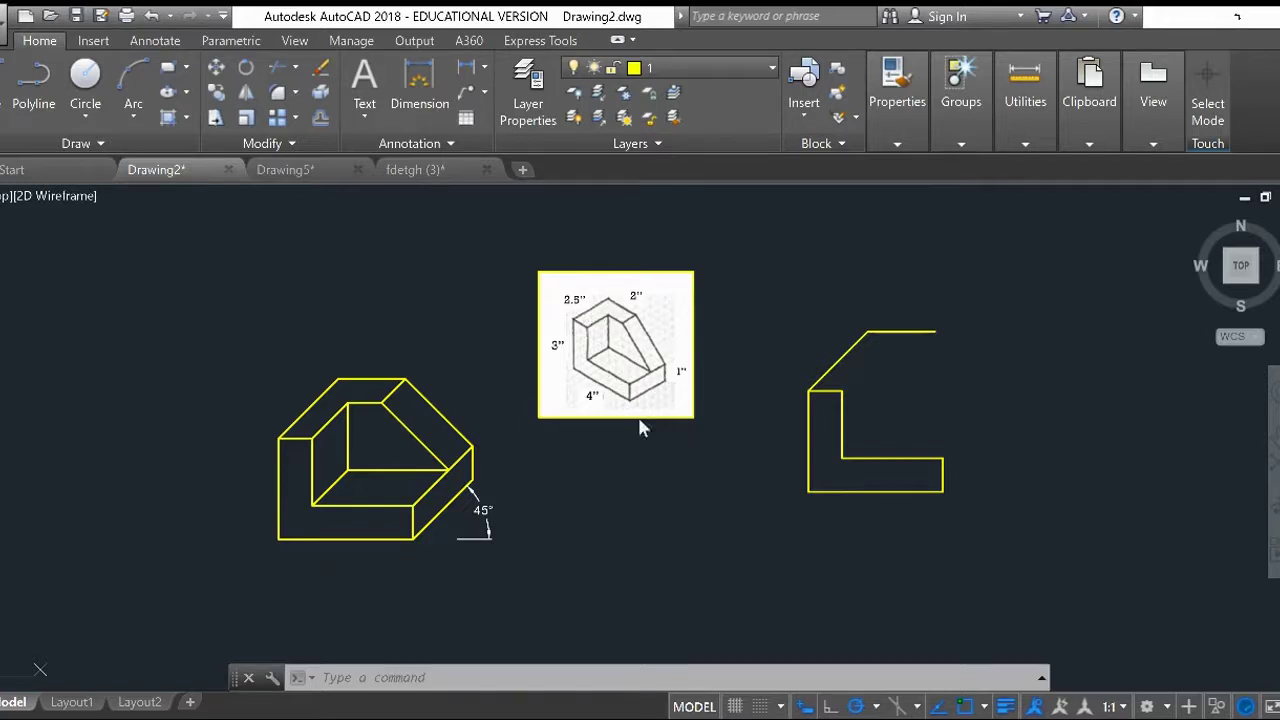
# Draw 2.5-unit 45° lines from both ends of the 1-unit rise, joined by a vertical back edge
pyautogui.write('line')
pyautogui.press('Return')
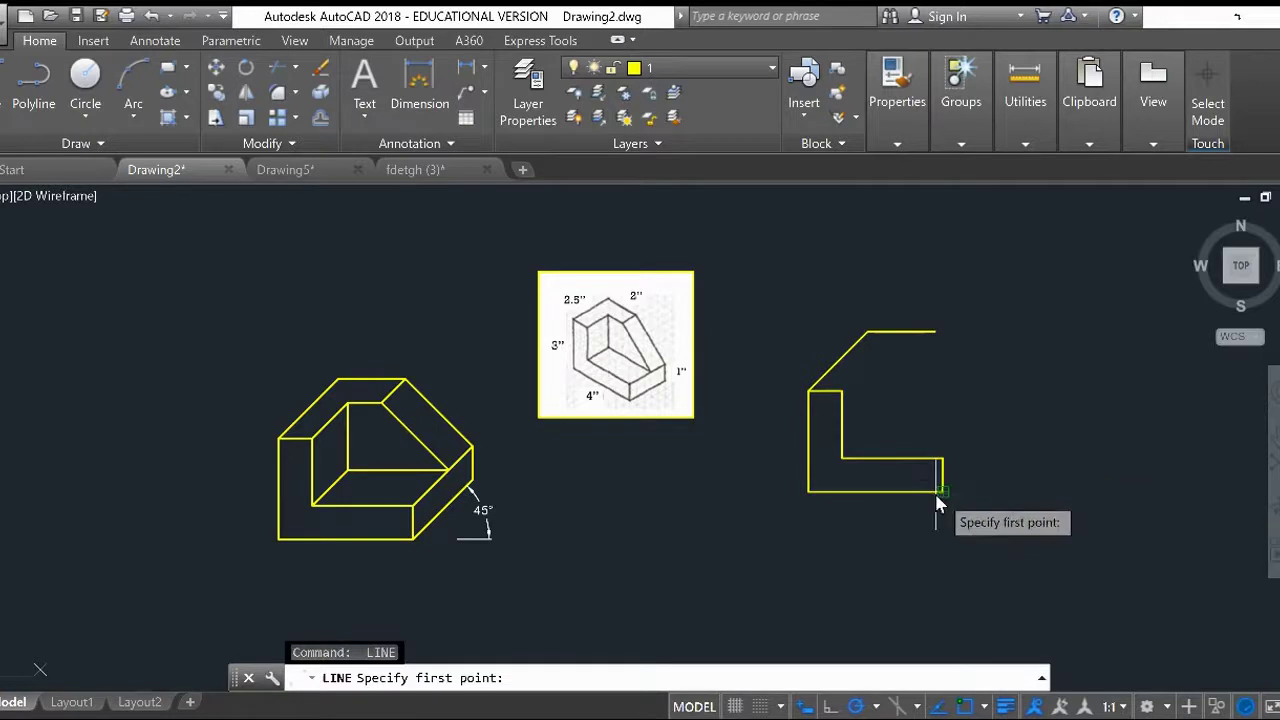
pyautogui.click(946, 500)
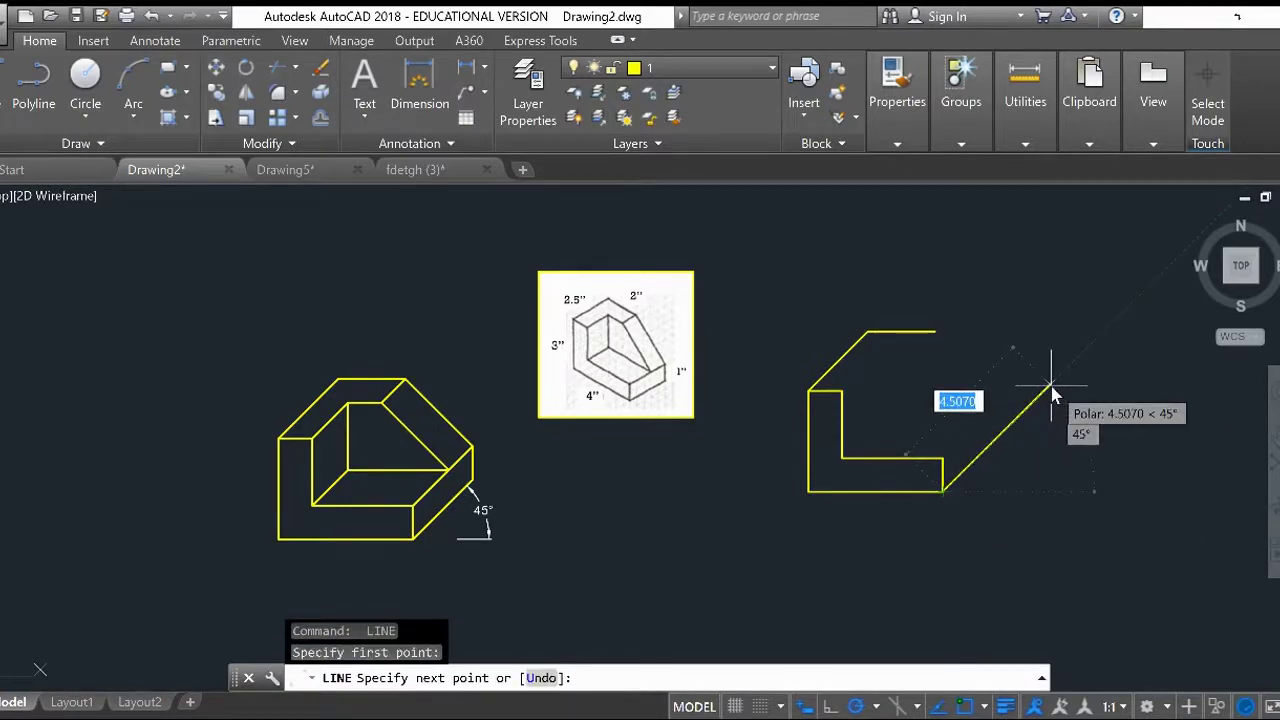
pyautogui.write('2.5')
pyautogui.press('Return')
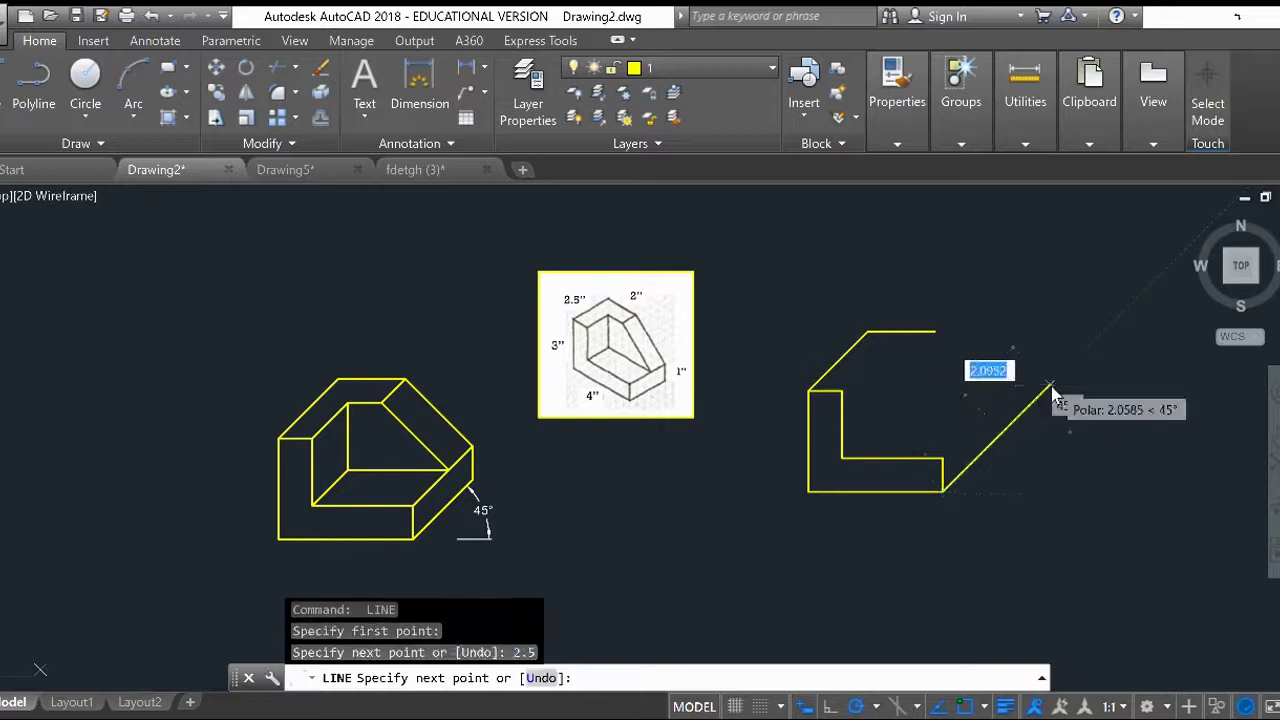
pyautogui.press('Escape')
pyautogui.press('Return')
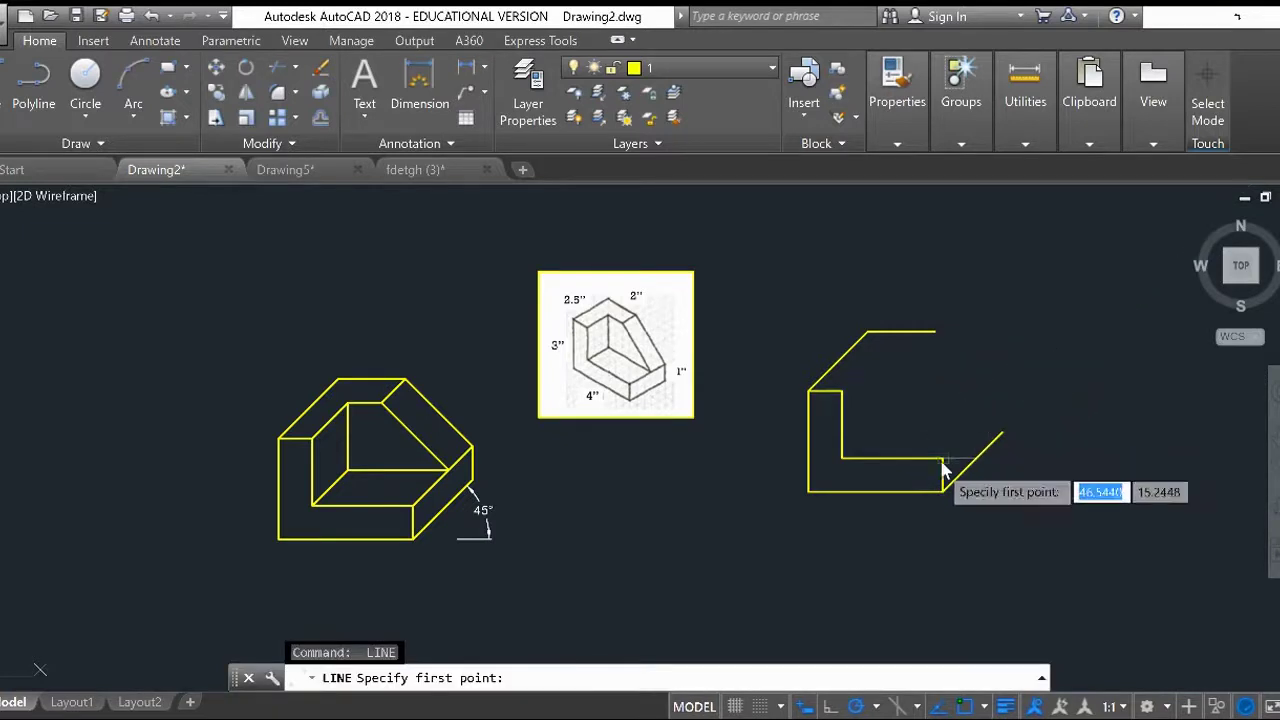
pyautogui.click(943, 459)
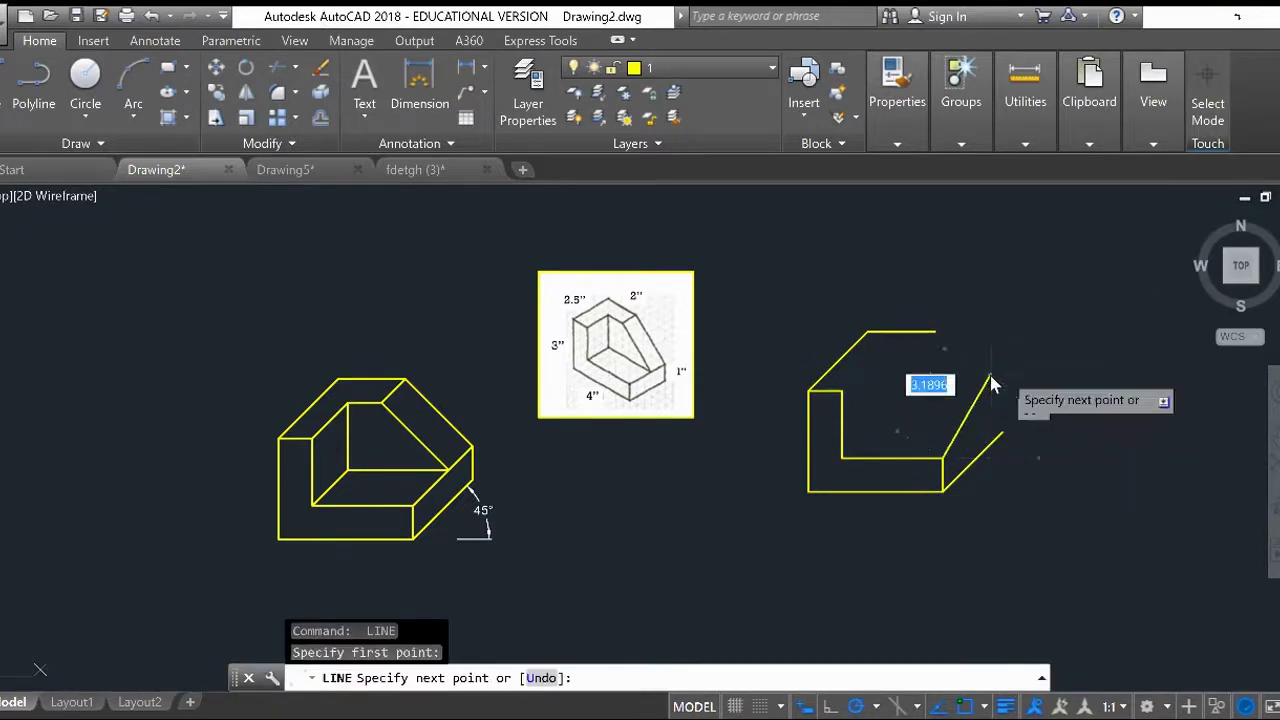
pyautogui.write('2.')
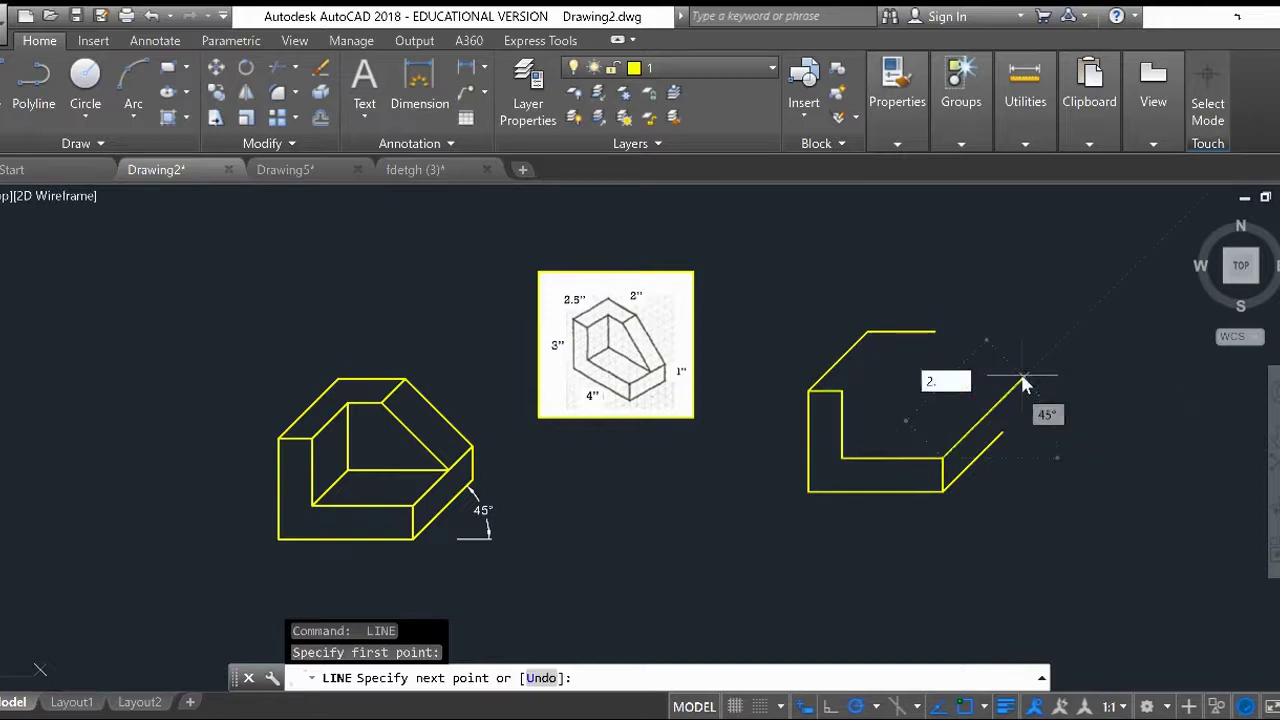
pyautogui.write('5')
pyautogui.press('Return')
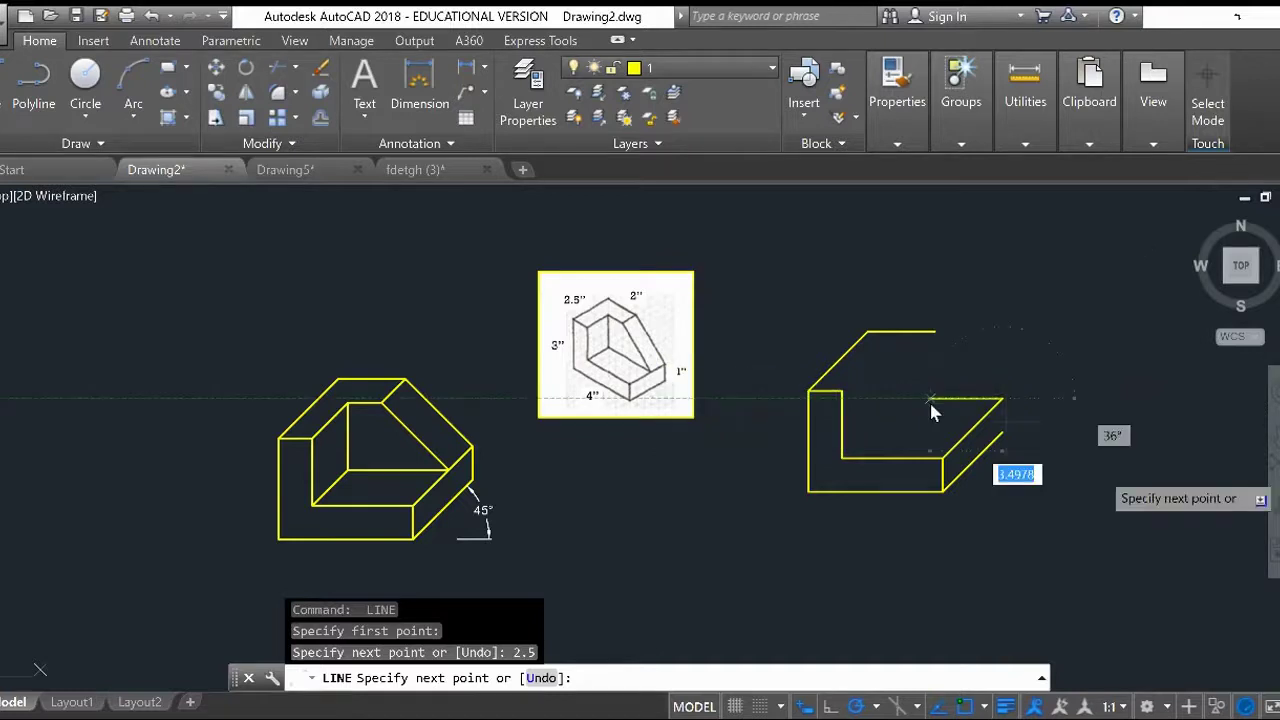
pyautogui.click(1002, 432)
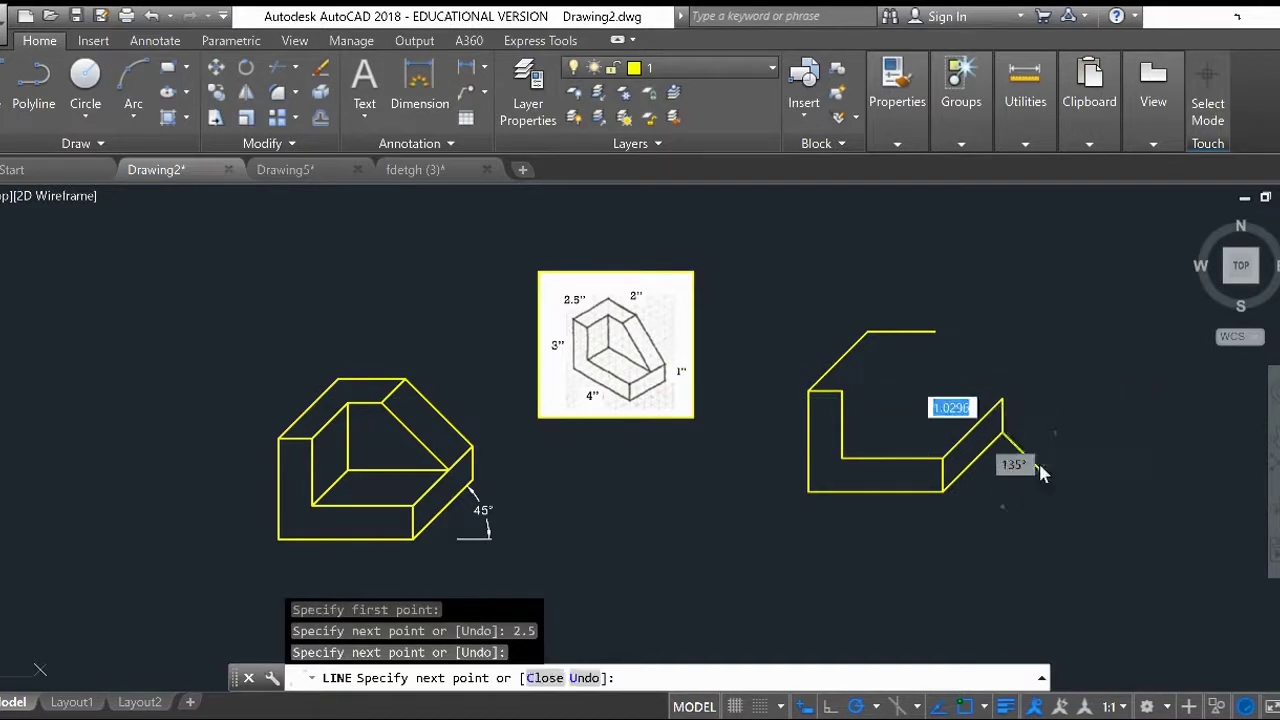
pyautogui.press('Escape')
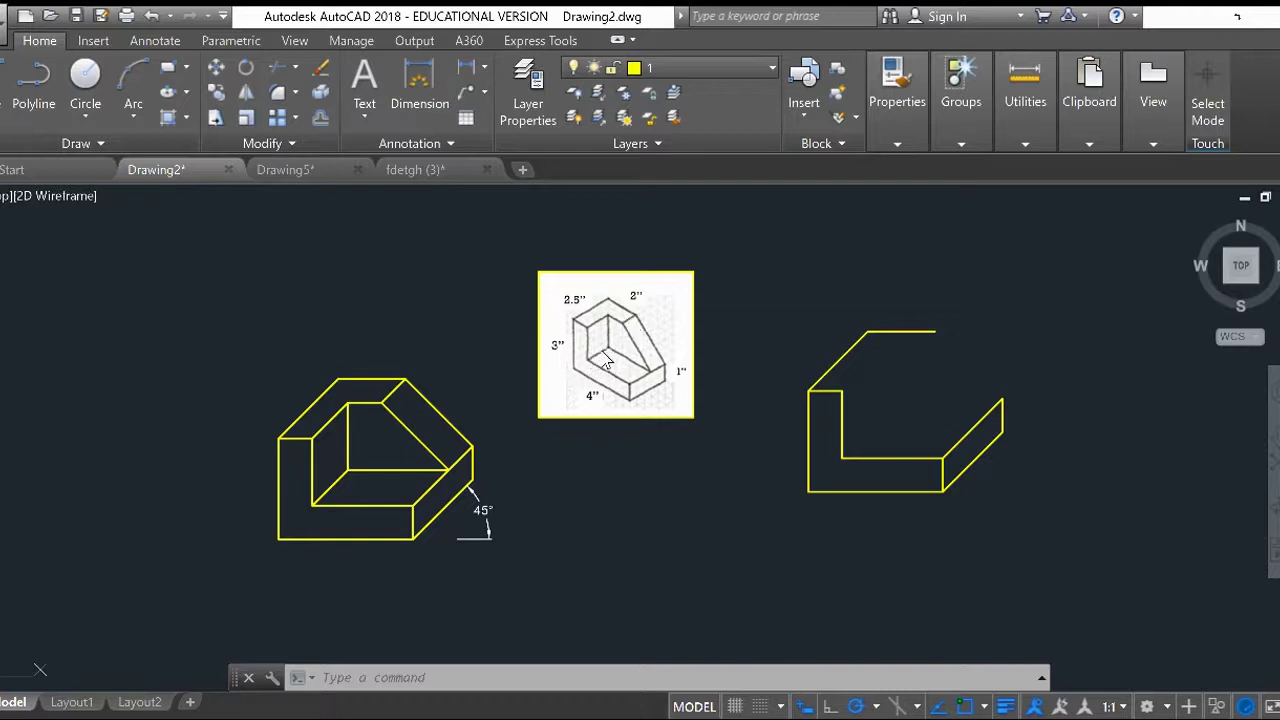
# Draw a 1.5-unit 45° line from the inner step corner, then a 3-unit horizontal edge
pyautogui.write('l')
pyautogui.press('Return')
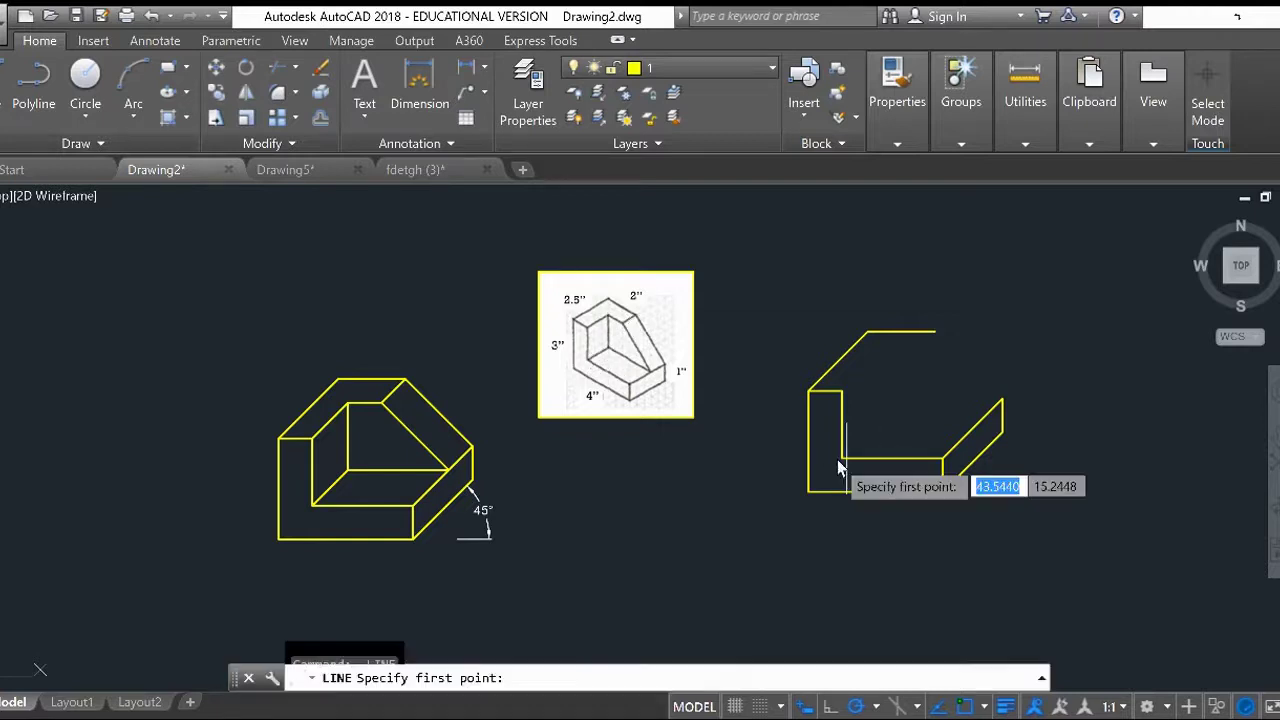
pyautogui.click(841, 460)
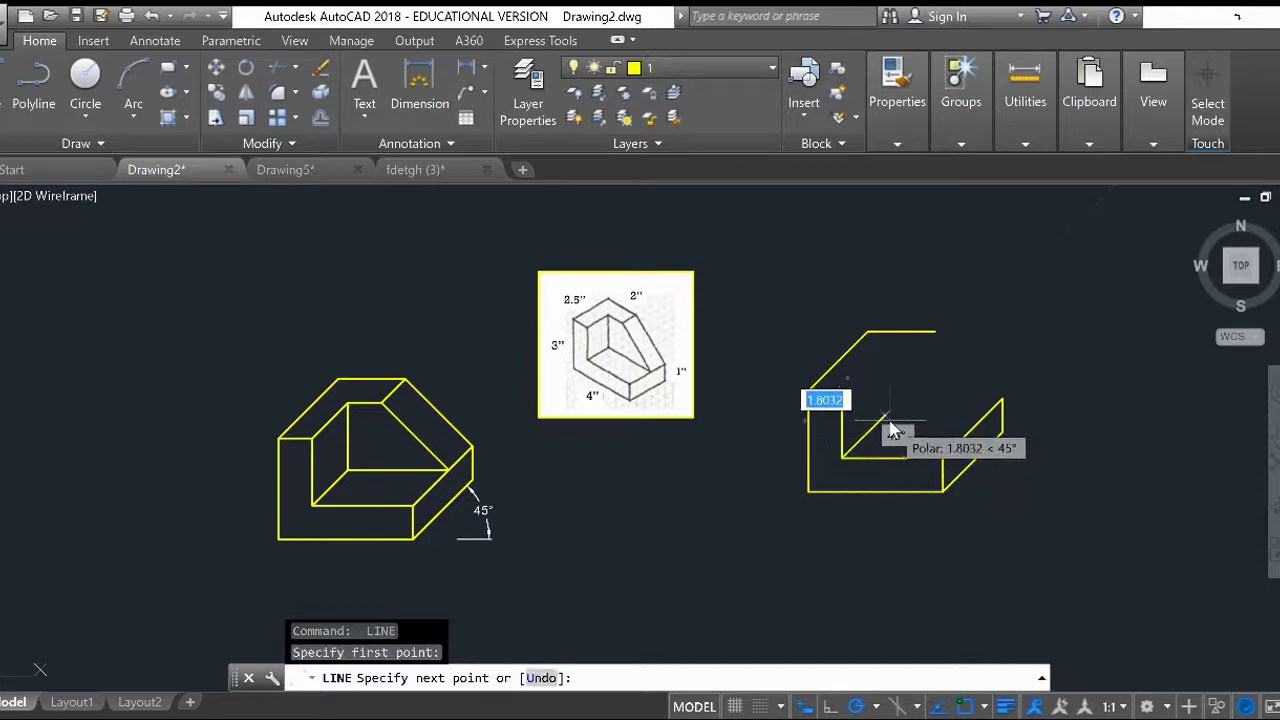
pyautogui.write('1')
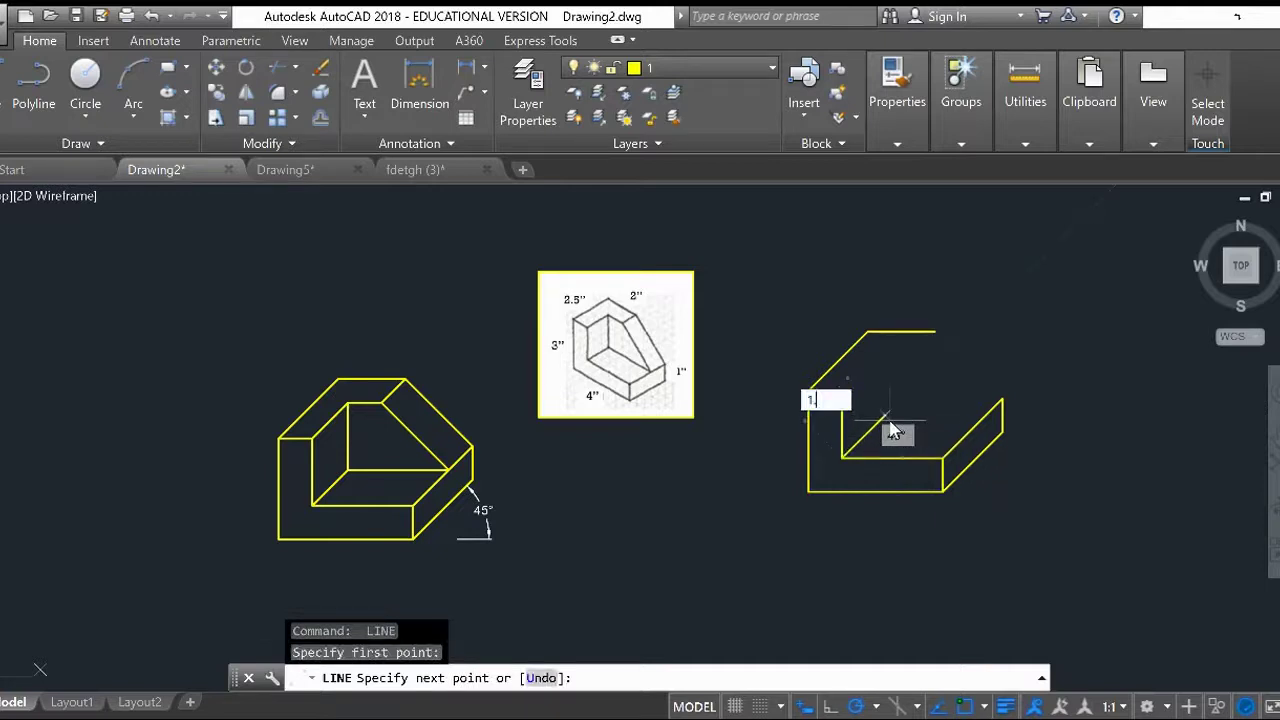
pyautogui.write('.5')
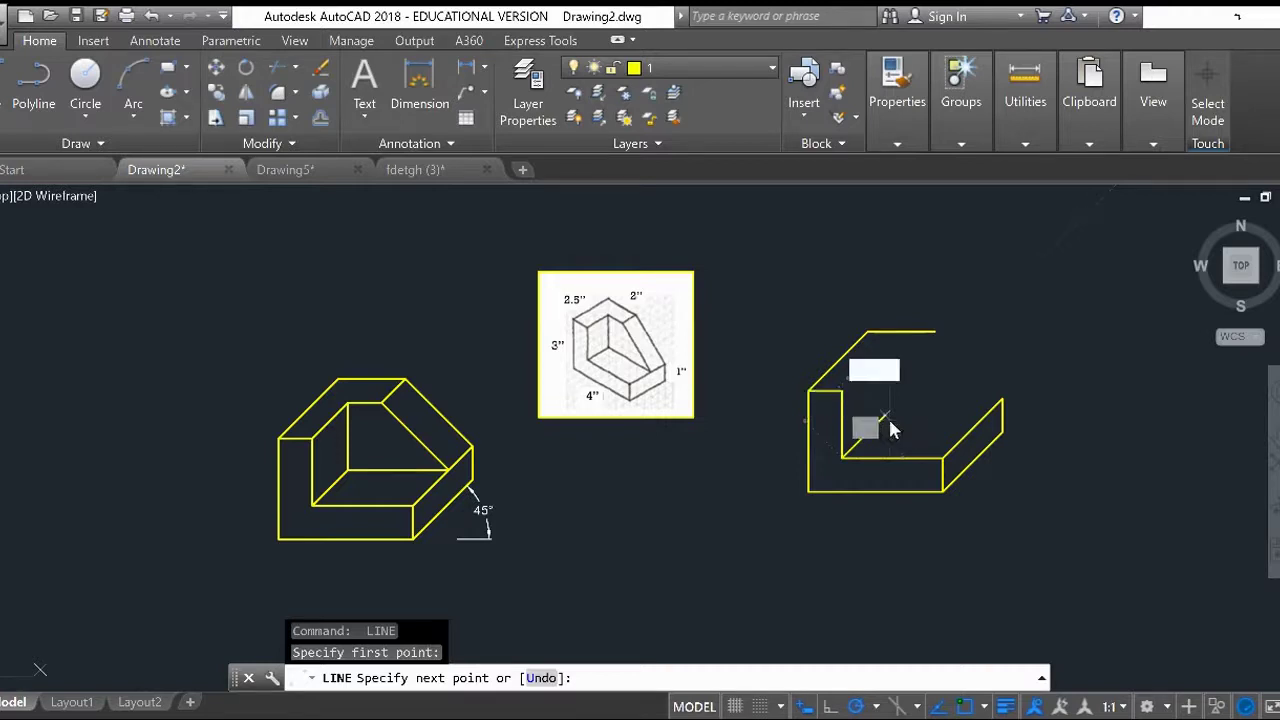
pyautogui.press('Return')
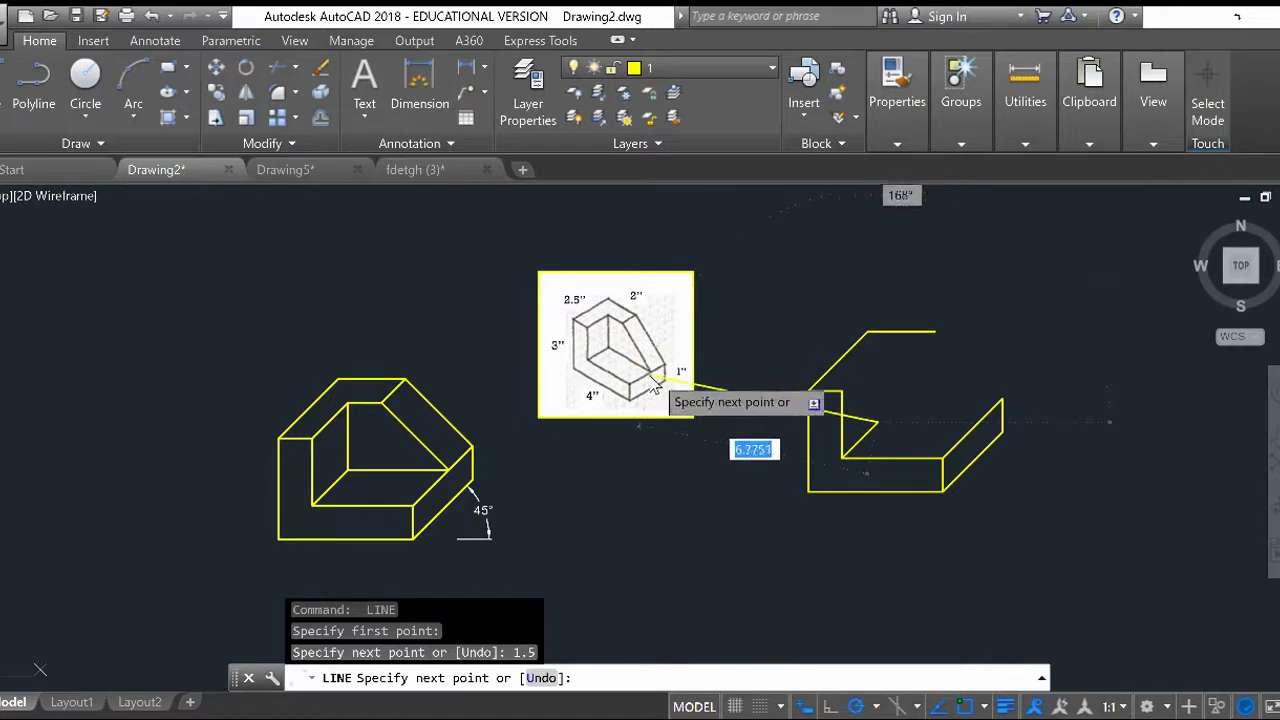
pyautogui.click(982, 430)
pyautogui.press('Escape')
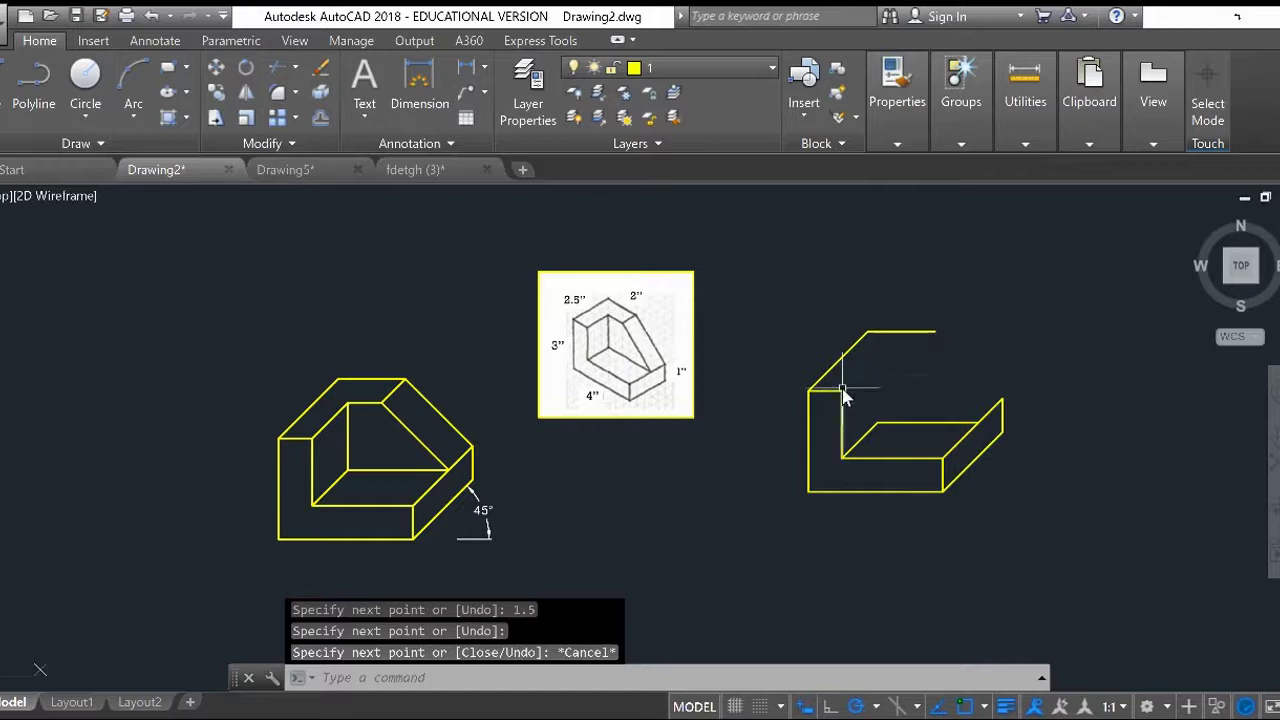
# Draw a 1.5-unit 45° line from the upright leg's top-right corner and a 2-unit vertical edge
pyautogui.press('Return')
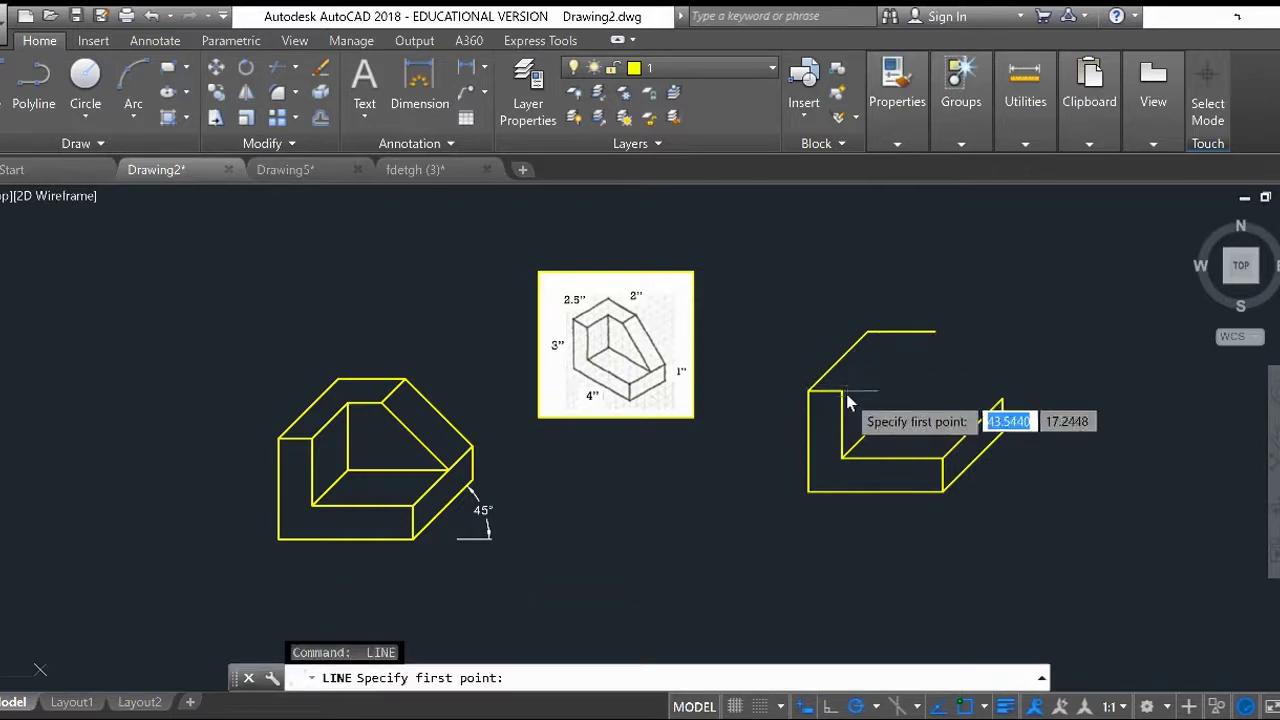
pyautogui.click(845, 394)
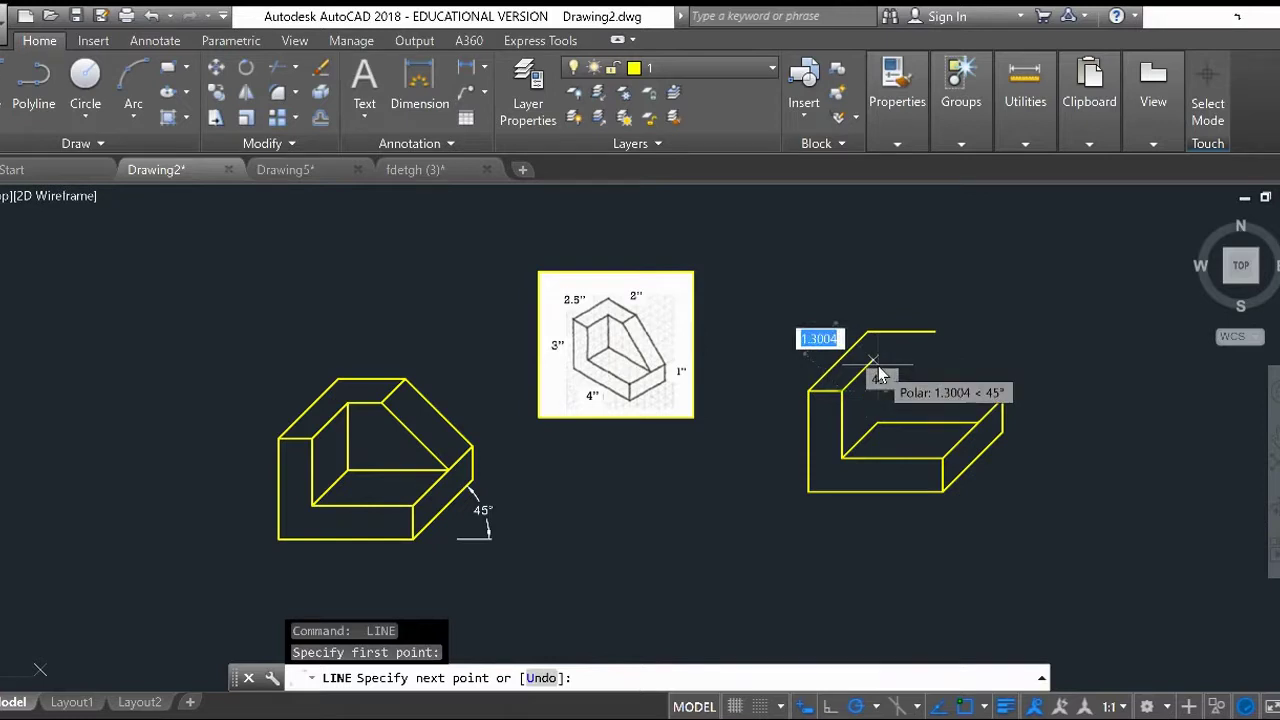
pyautogui.write('1.5')
pyautogui.press('Return')
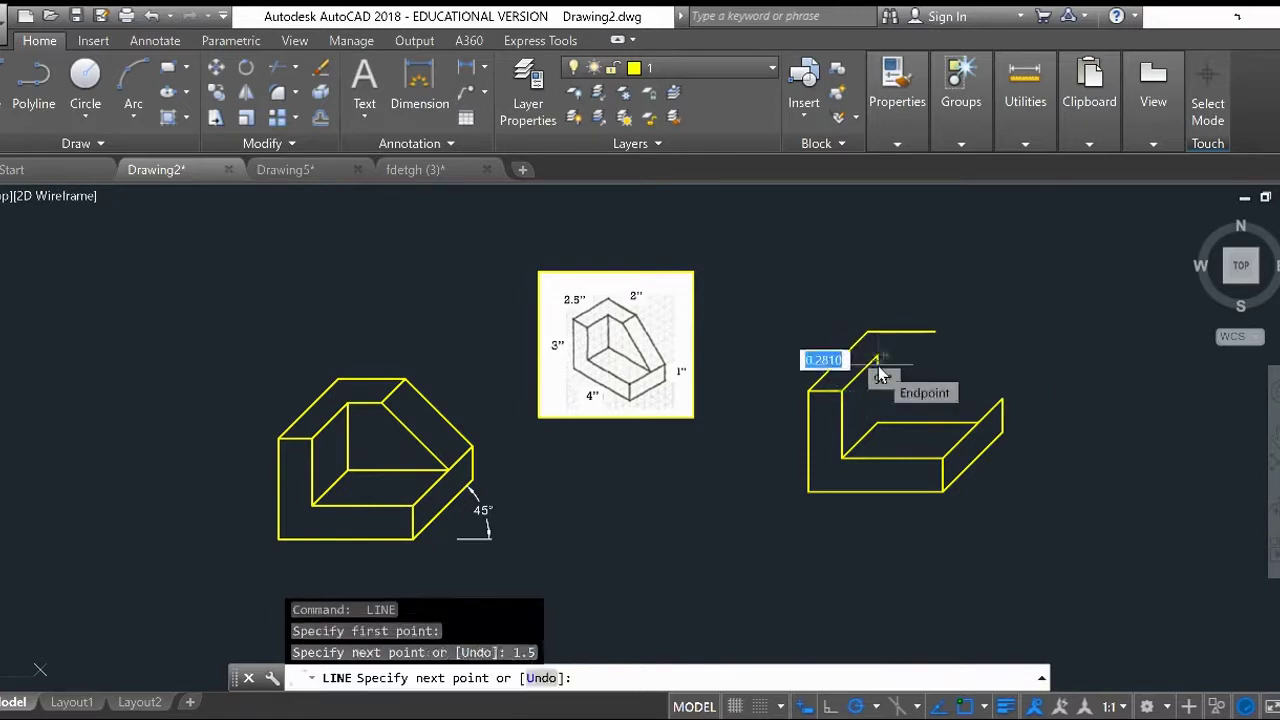
pyautogui.click(882, 428)
pyautogui.press('Escape')
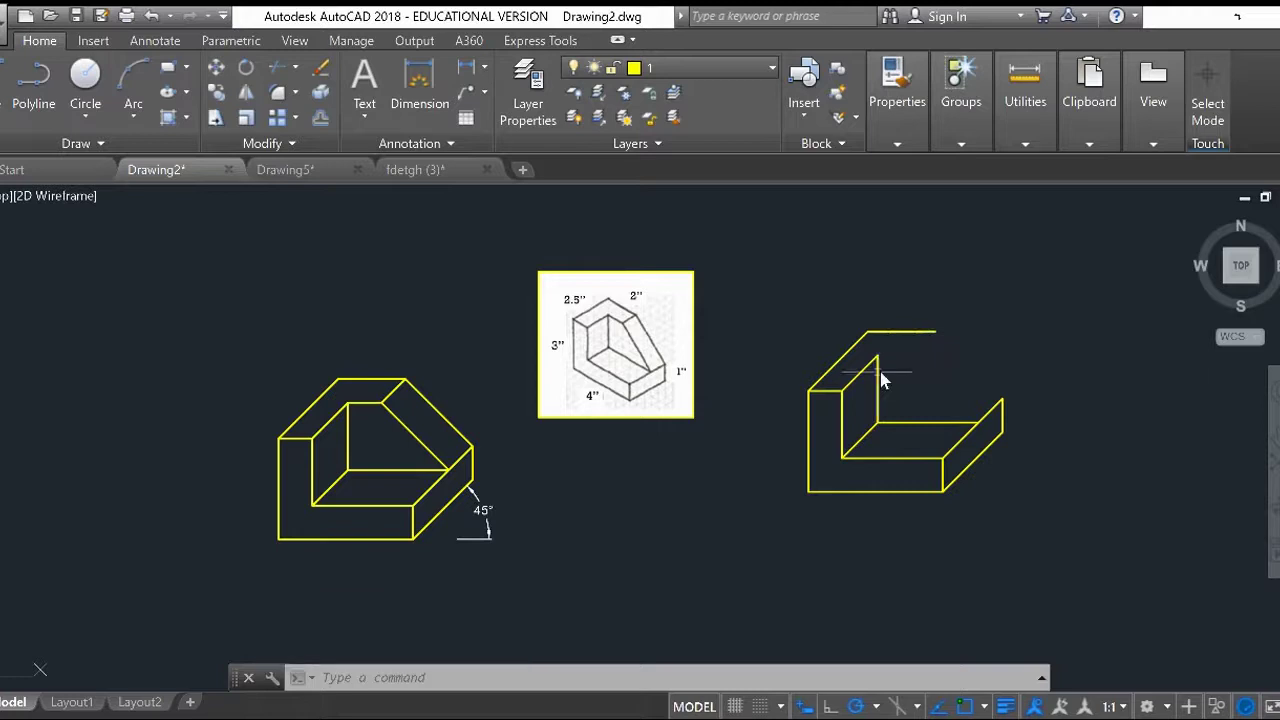
# Add the 1-unit top edge and the 45° slanted edge down to the right corner
pyautogui.write('l')
pyautogui.press('Return')
pyautogui.click(880, 354)
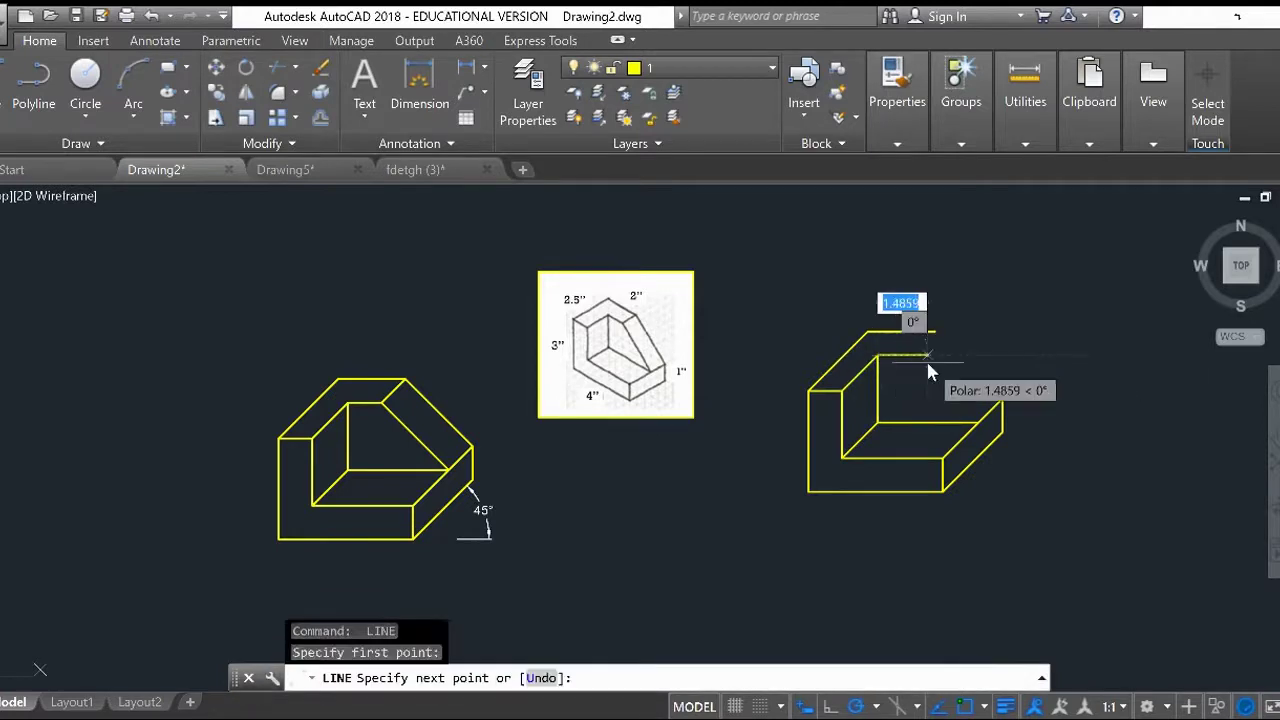
pyautogui.write('1')
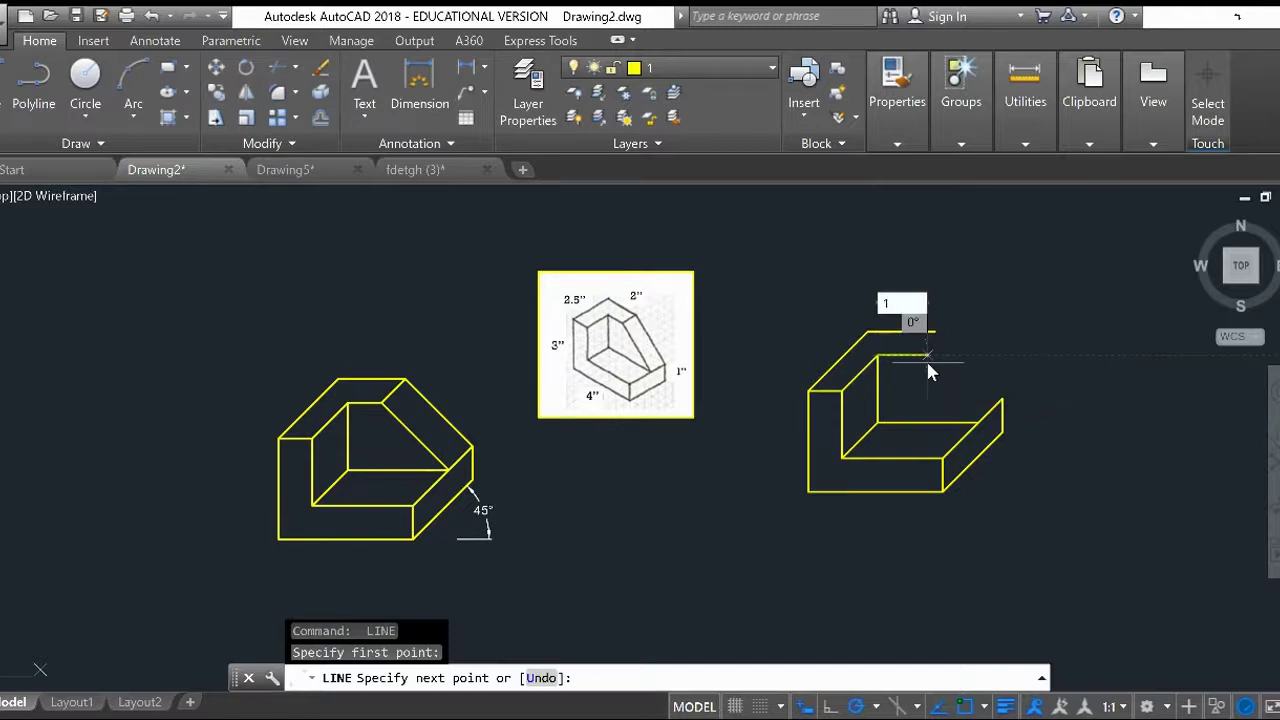
pyautogui.press('Return')
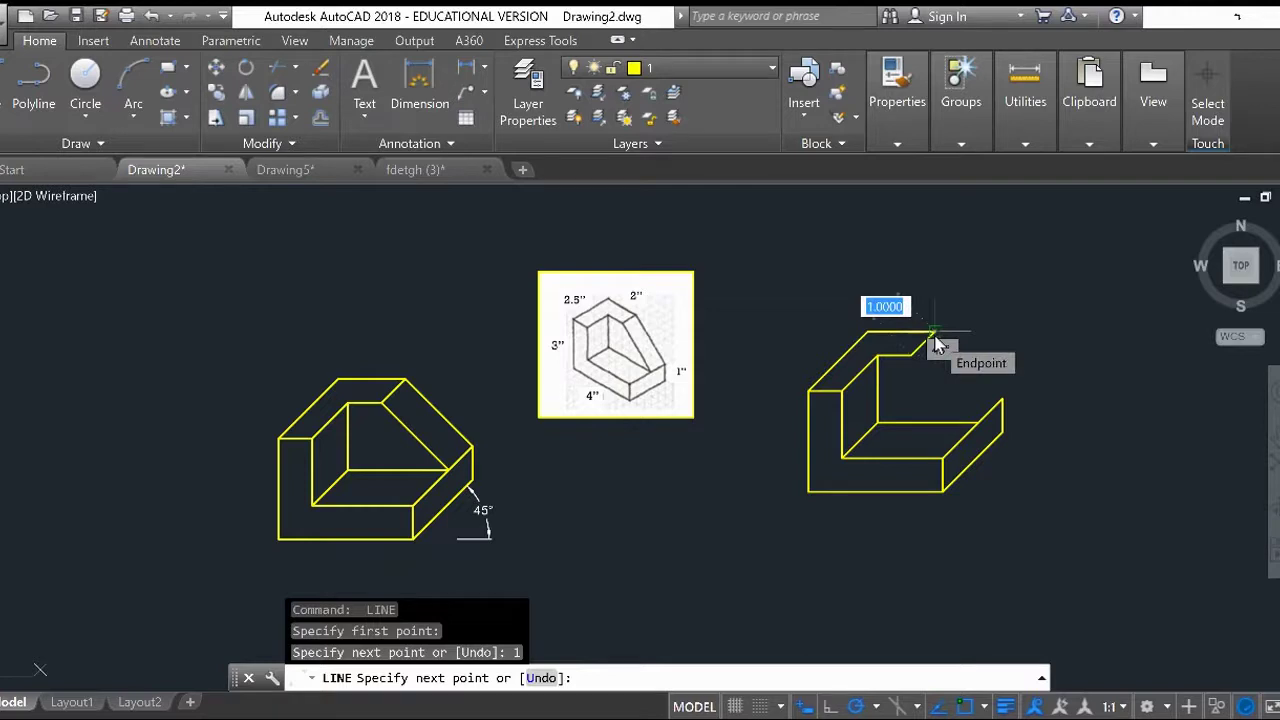
pyautogui.click(936, 341)
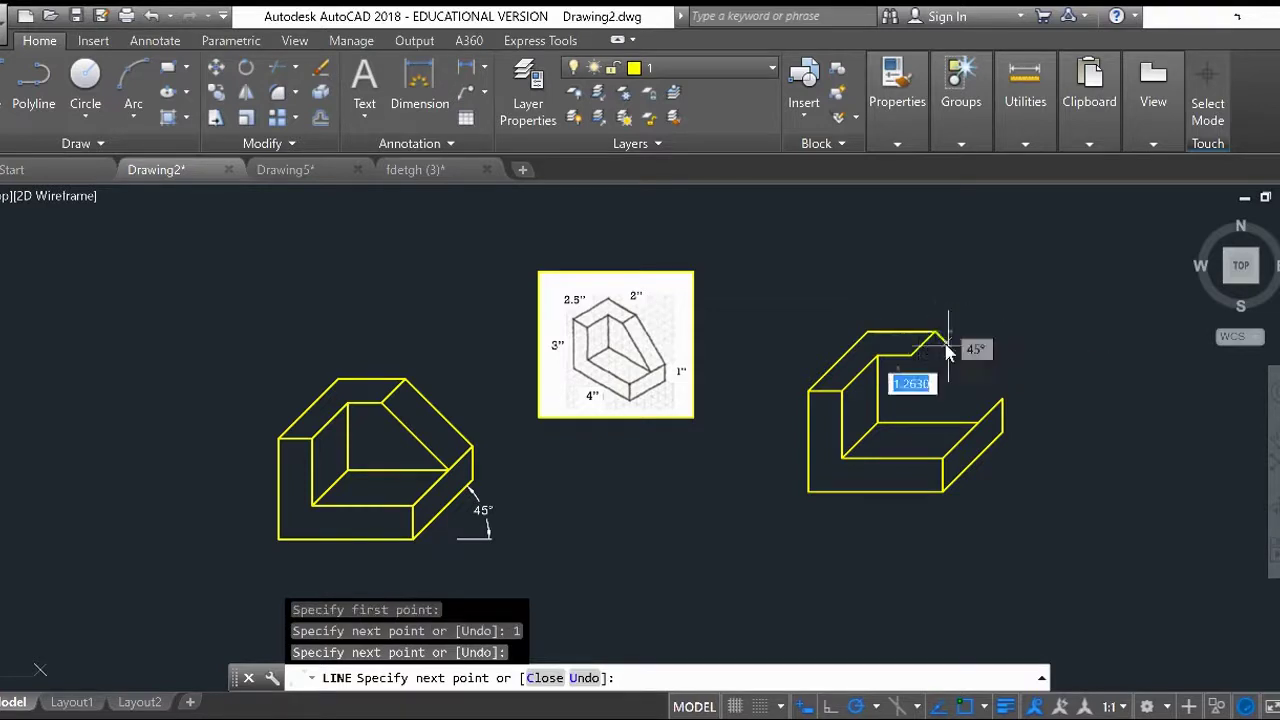
pyautogui.click(1001, 402)
pyautogui.press('Return')
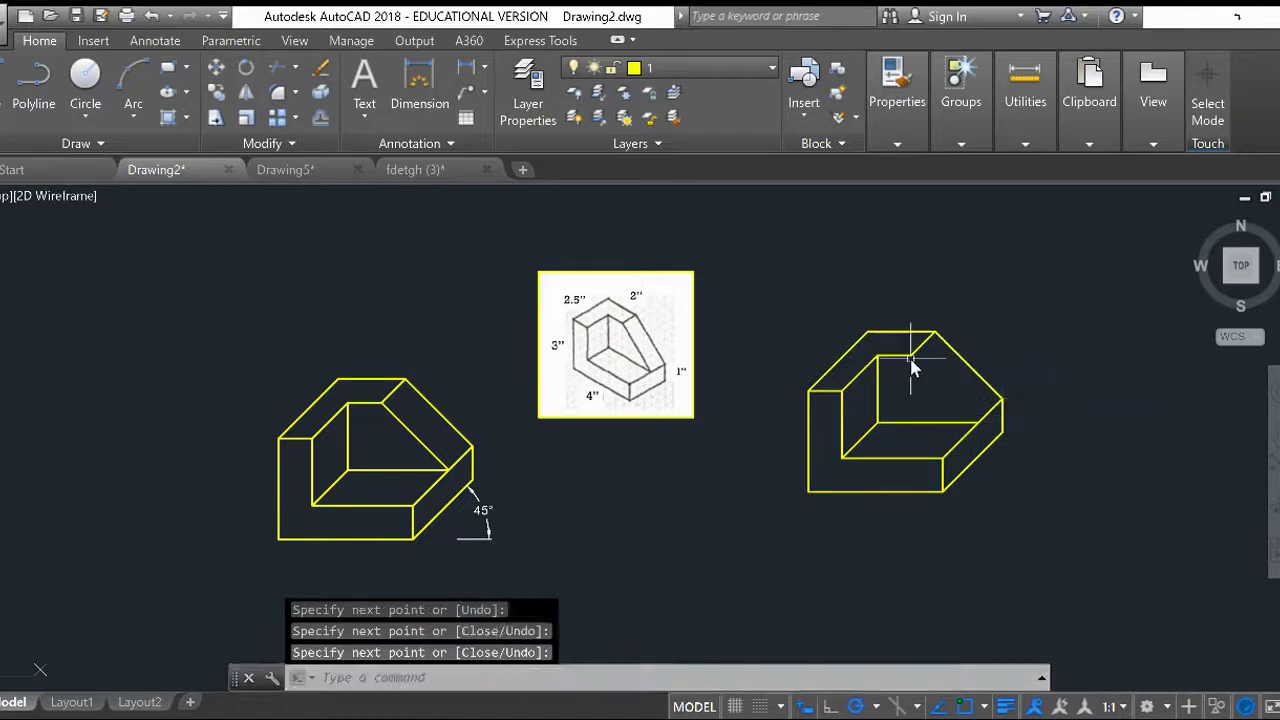
pyautogui.press('Return')
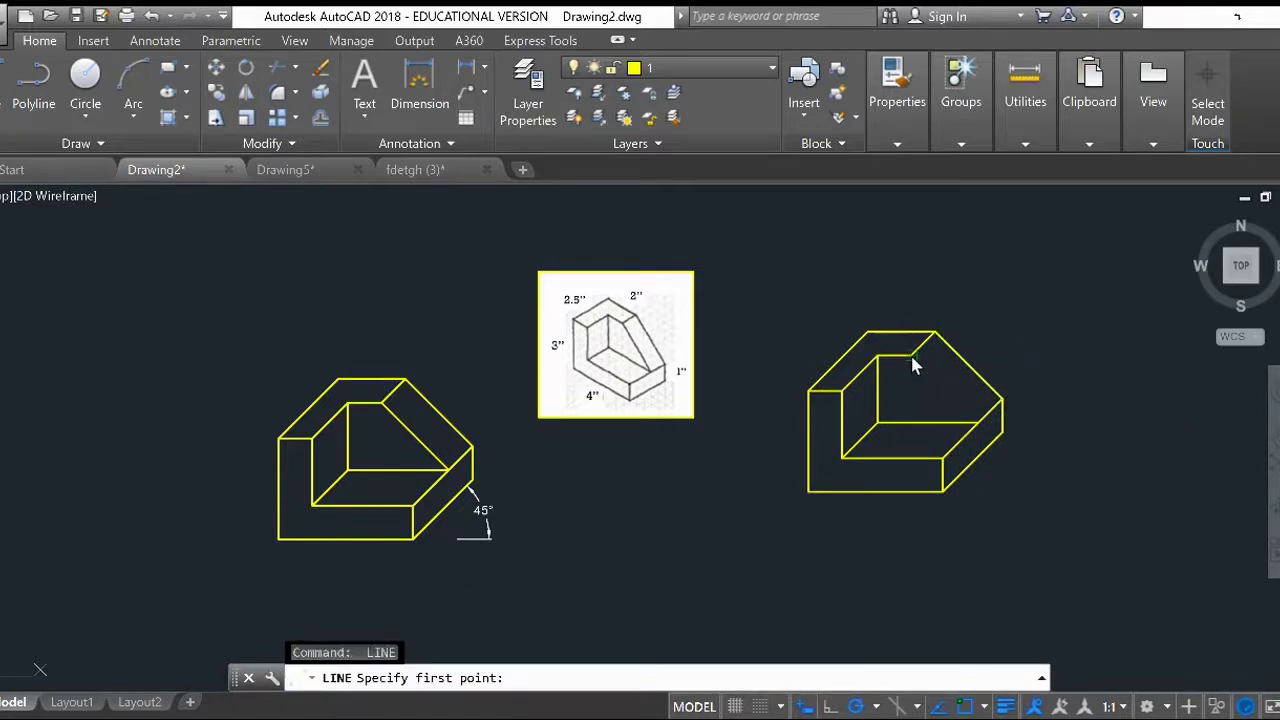
# Draw the 2.8284-unit 45° inner edge from the inner top corner to the lower step
pyautogui.click(914, 366)
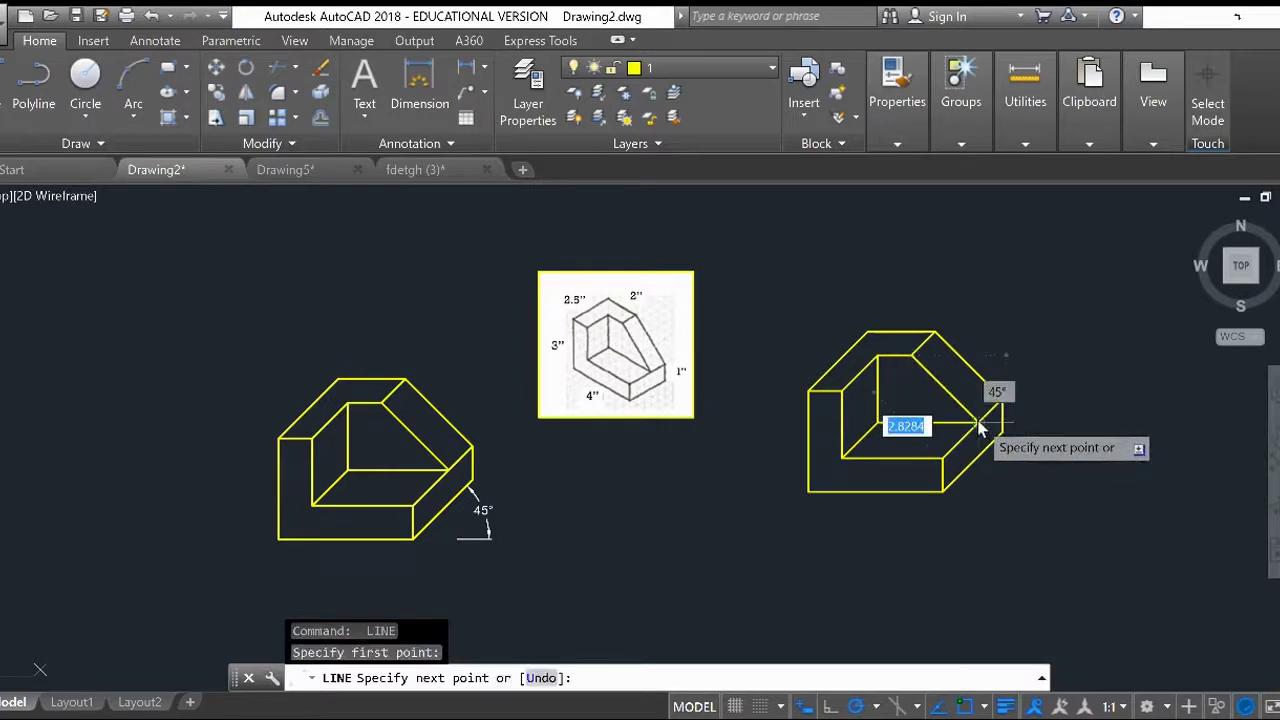
pyautogui.click(980, 426)
pyautogui.press('Escape')
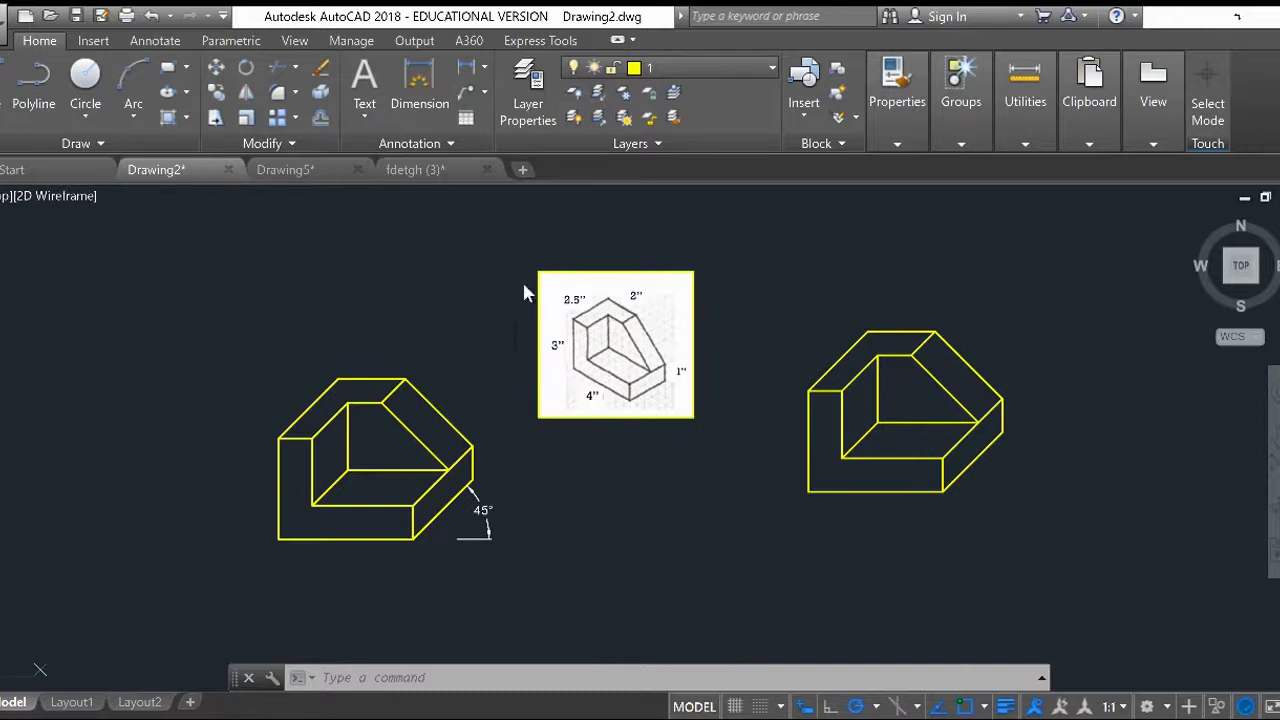
# Switch to the Dimensions layer and add the 3.0000 height dimension left of the block
pyautogui.click(688, 70)
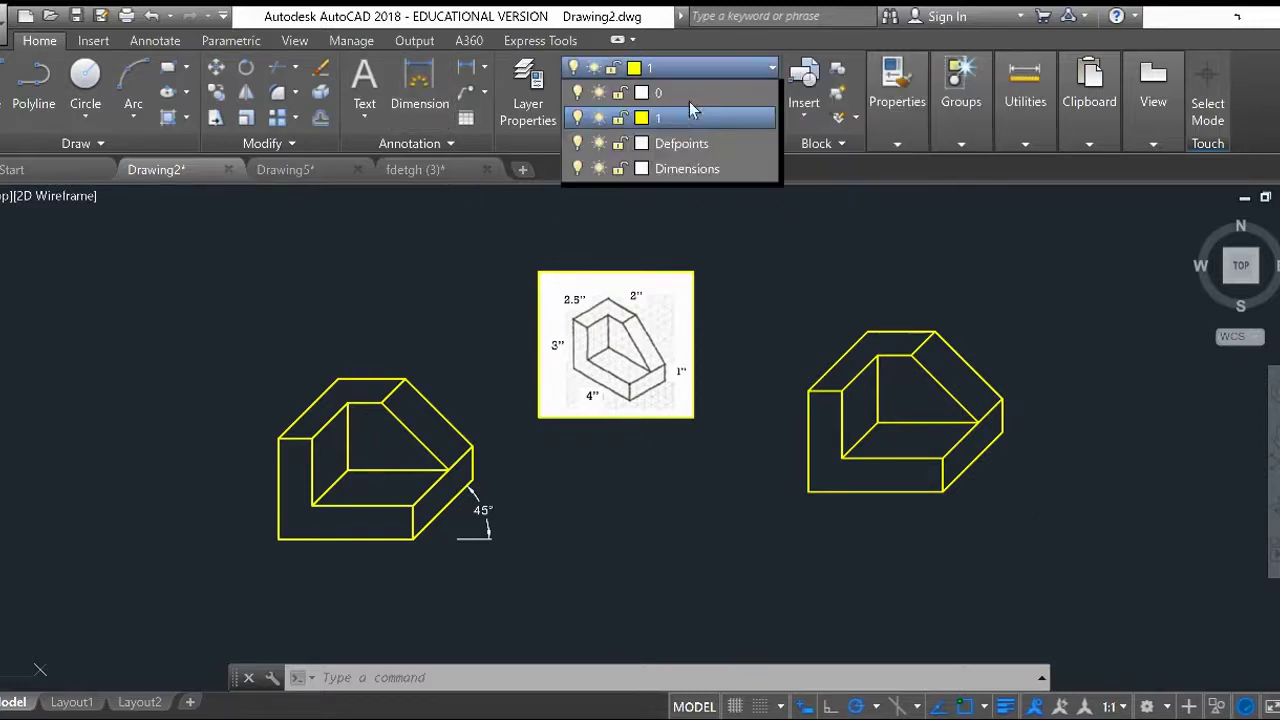
pyautogui.click(705, 169)
pyautogui.click(416, 104)
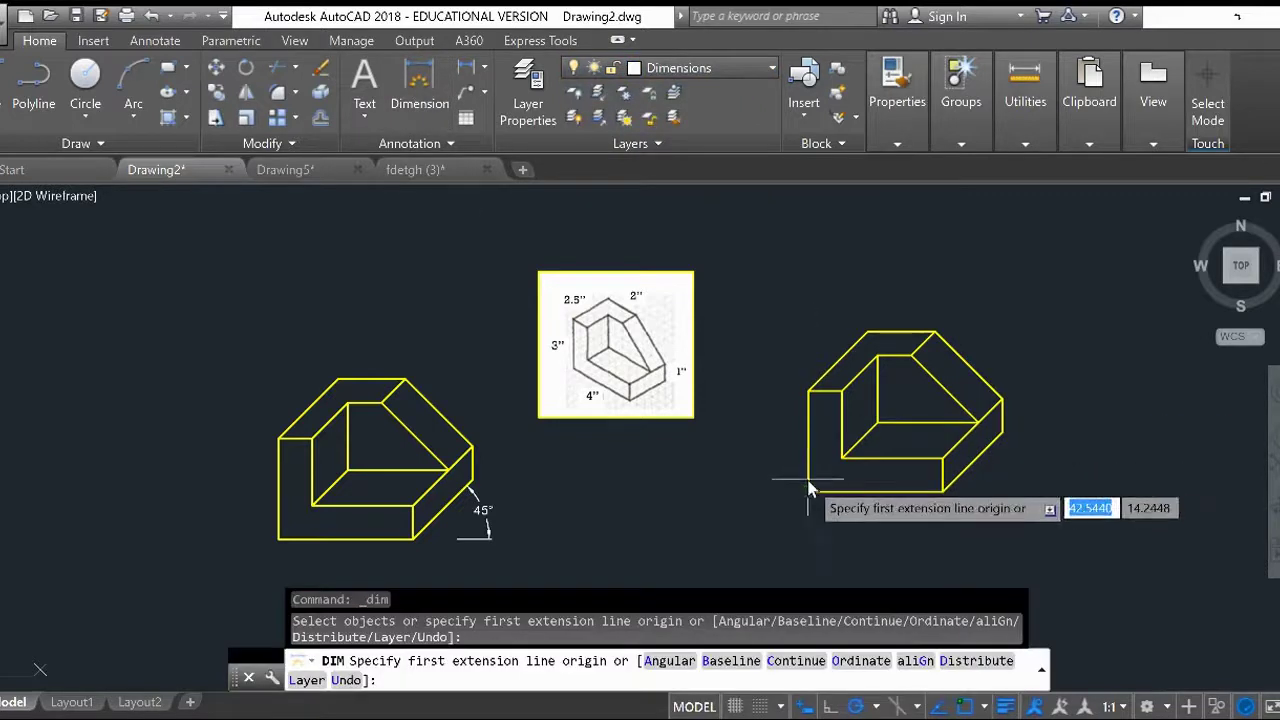
pyautogui.click(809, 492)
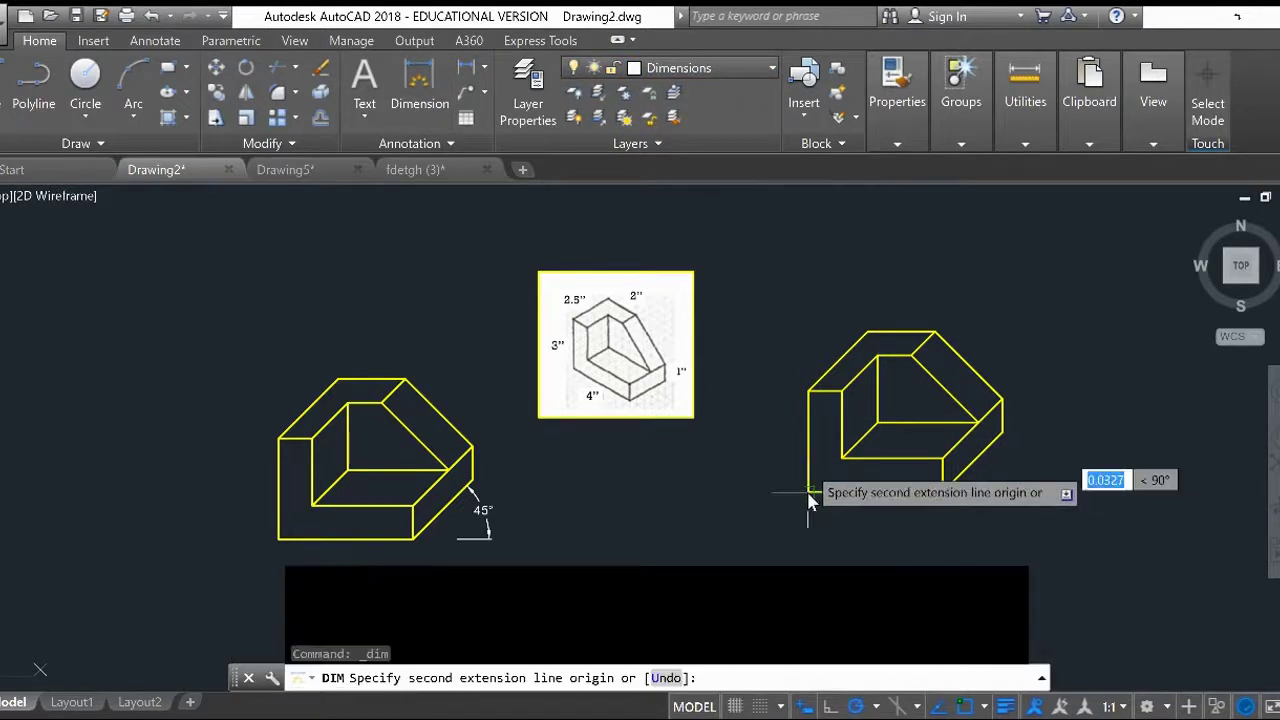
pyautogui.click(809, 392)
pyautogui.click(774, 416)
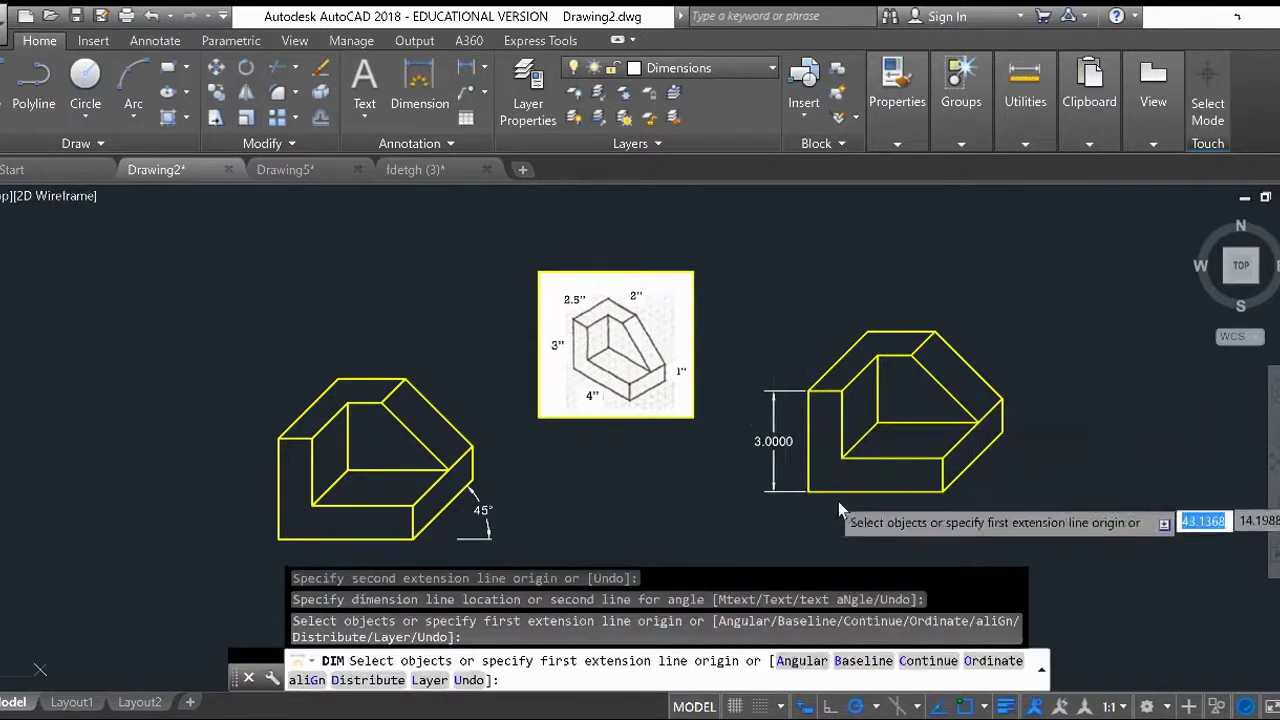
# Add the 4.0000 base width dimension and pick the slanted edge's two ends
pyautogui.click(810, 491)
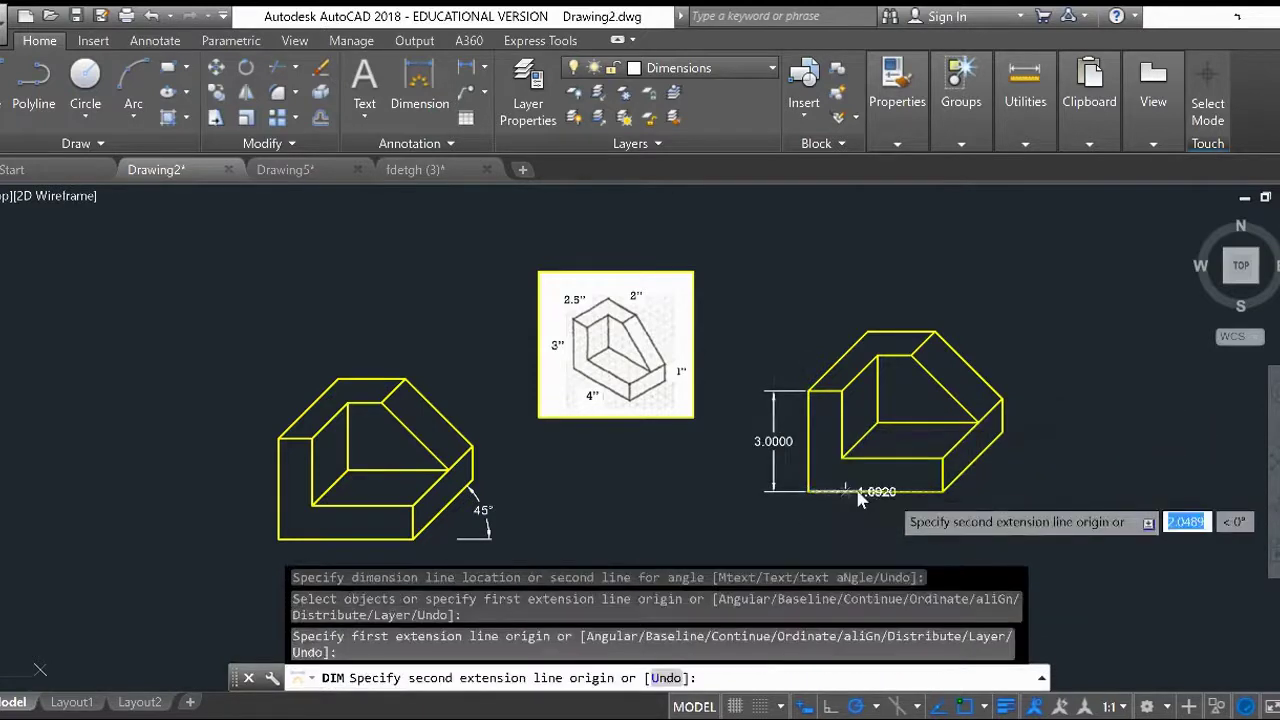
pyautogui.click(943, 491)
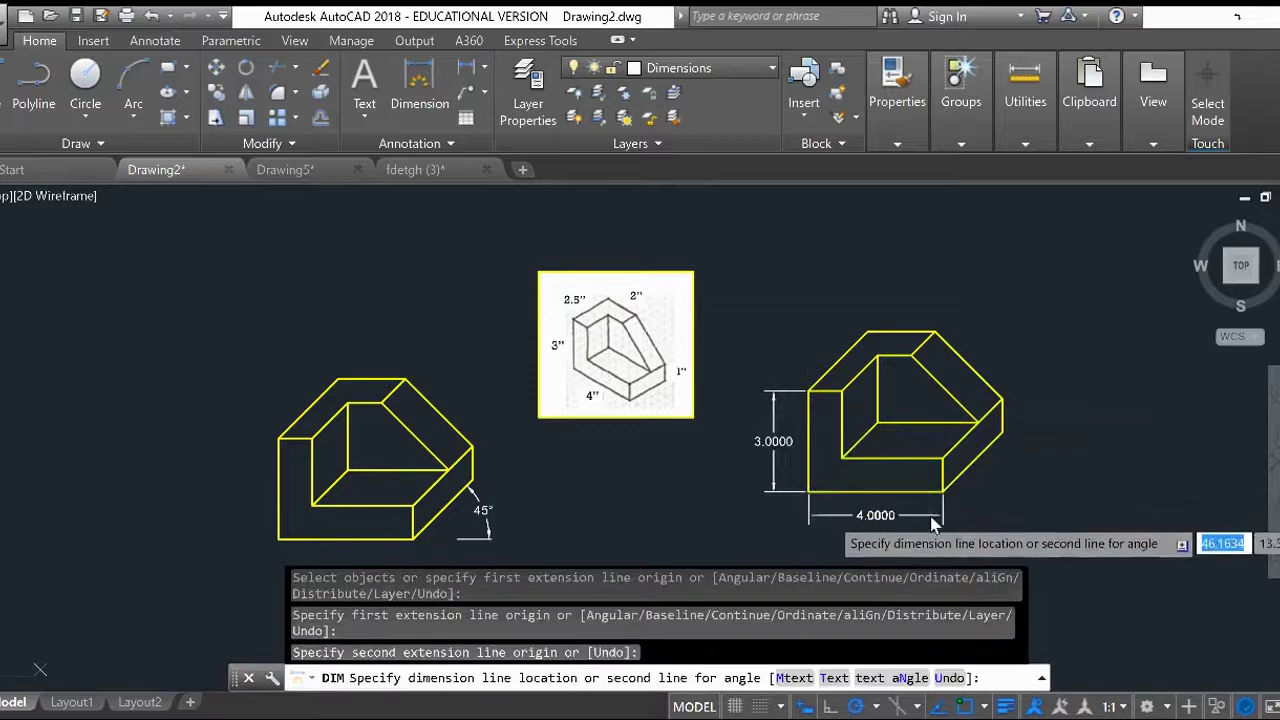
pyautogui.click(946, 515)
pyautogui.press('Return')
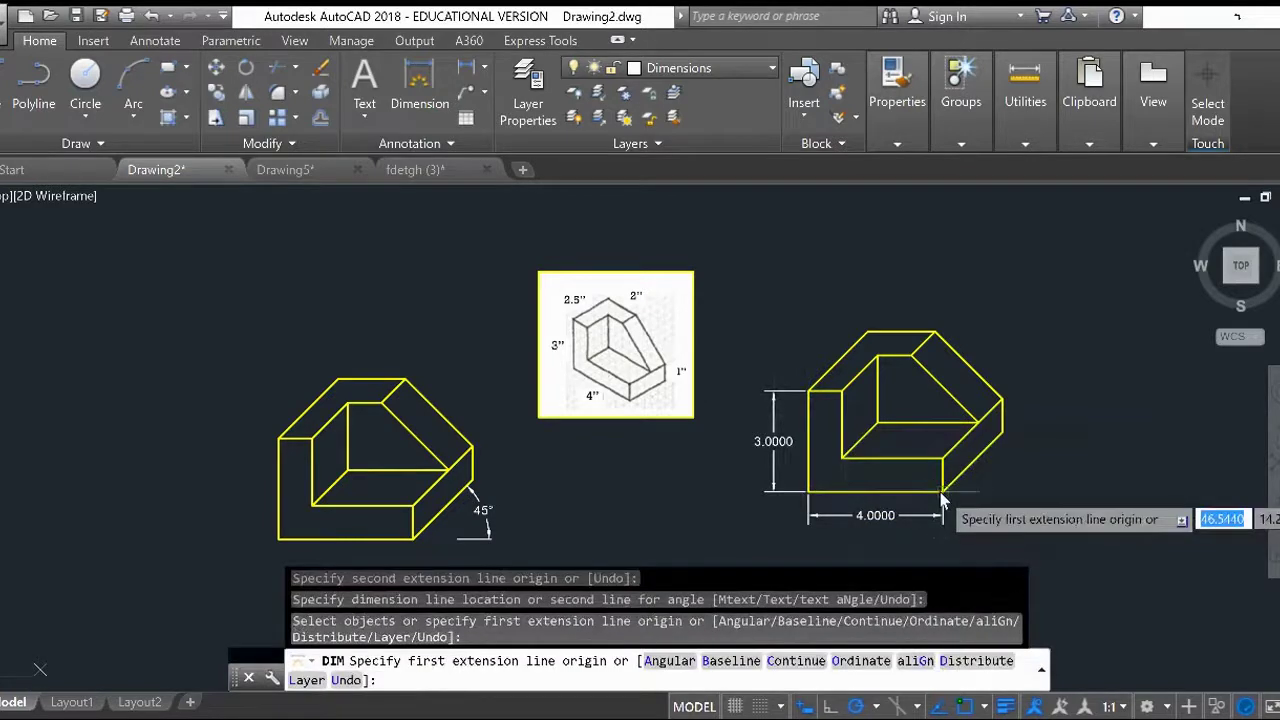
pyautogui.click(944, 491)
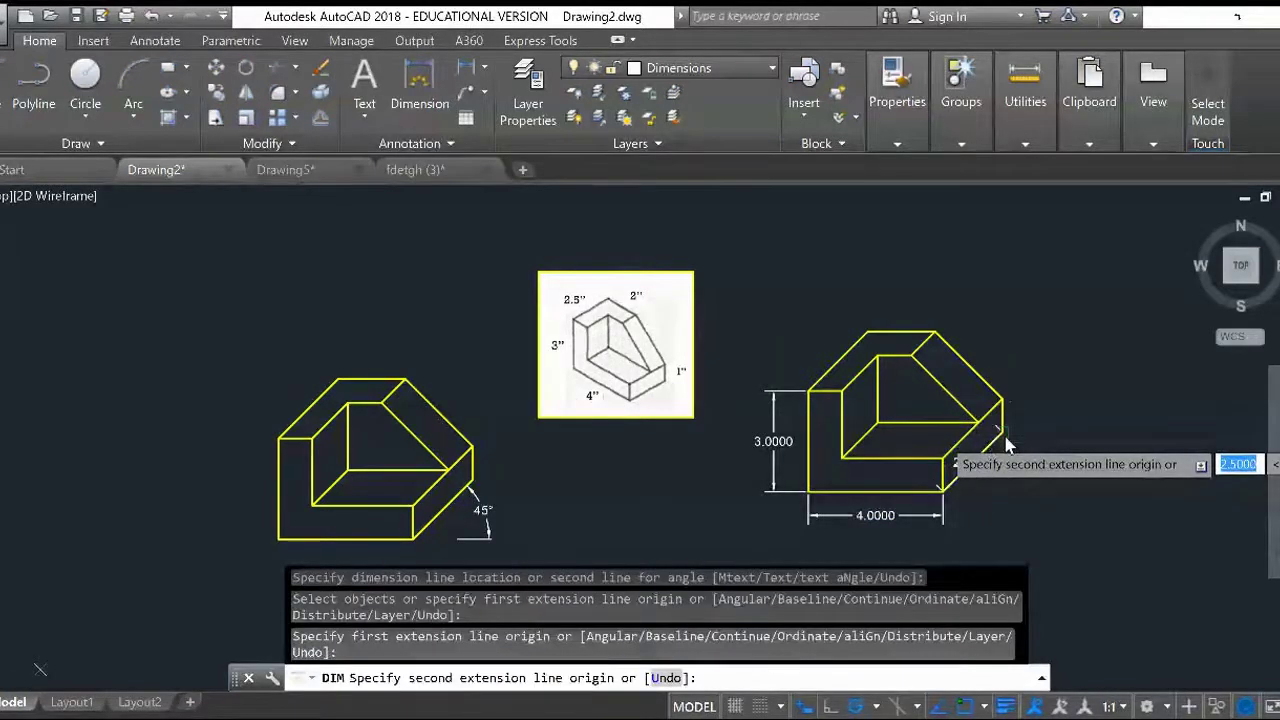
pyautogui.click(1004, 438)
# Place the 2.5000 slanted-edge dimension, then add the 2.0000 top-edge and 1.0000 right-step dimensions
pyautogui.click(1016, 465)
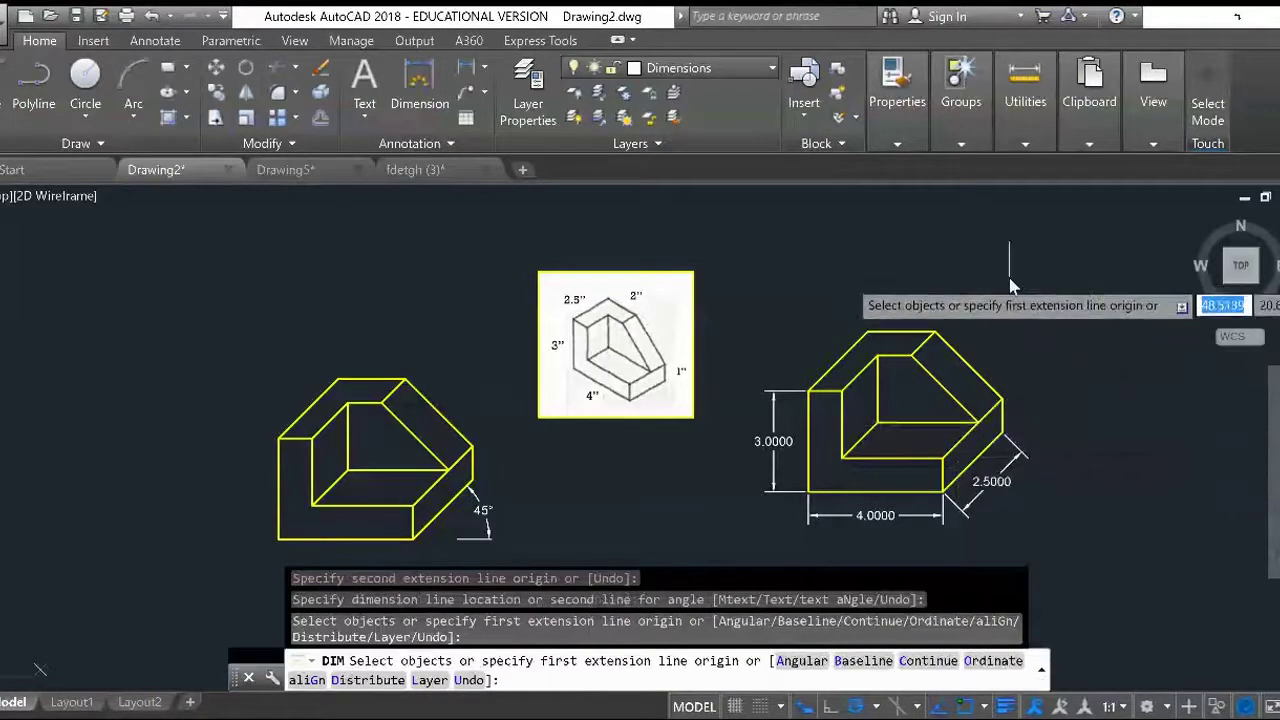
pyautogui.click(867, 333)
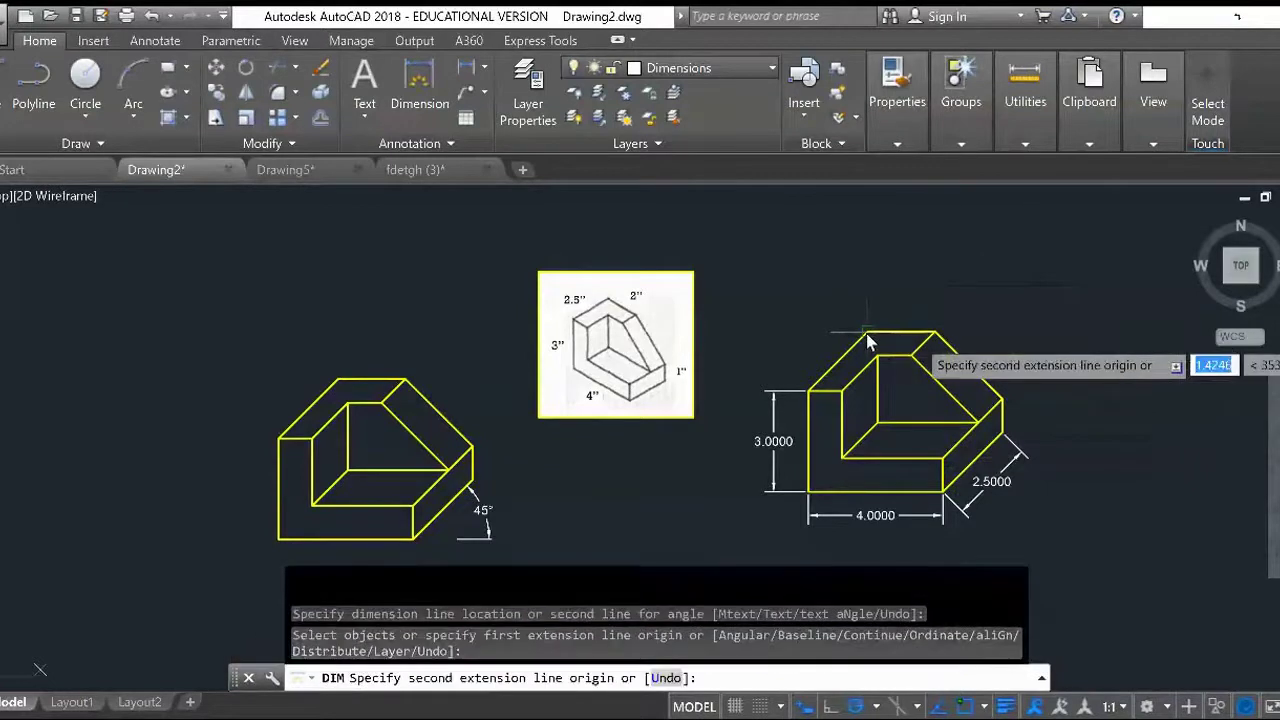
pyautogui.click(935, 332)
pyautogui.click(934, 302)
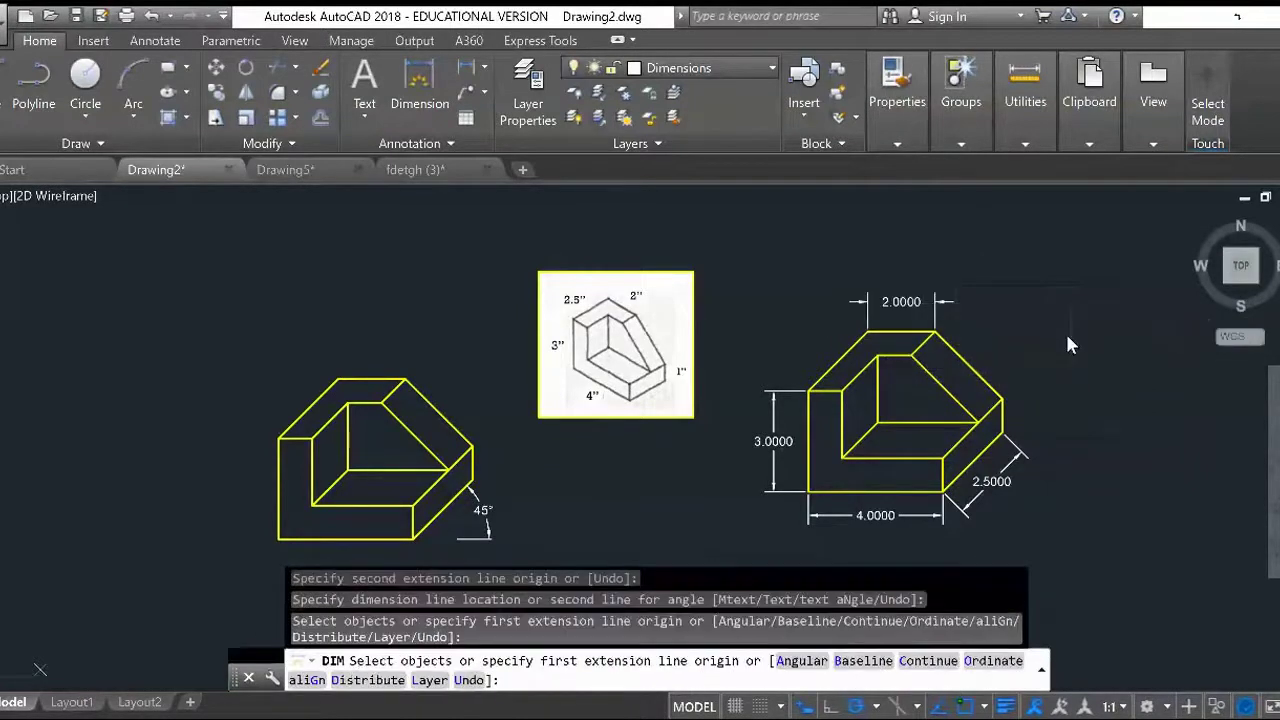
pyautogui.click(1003, 401)
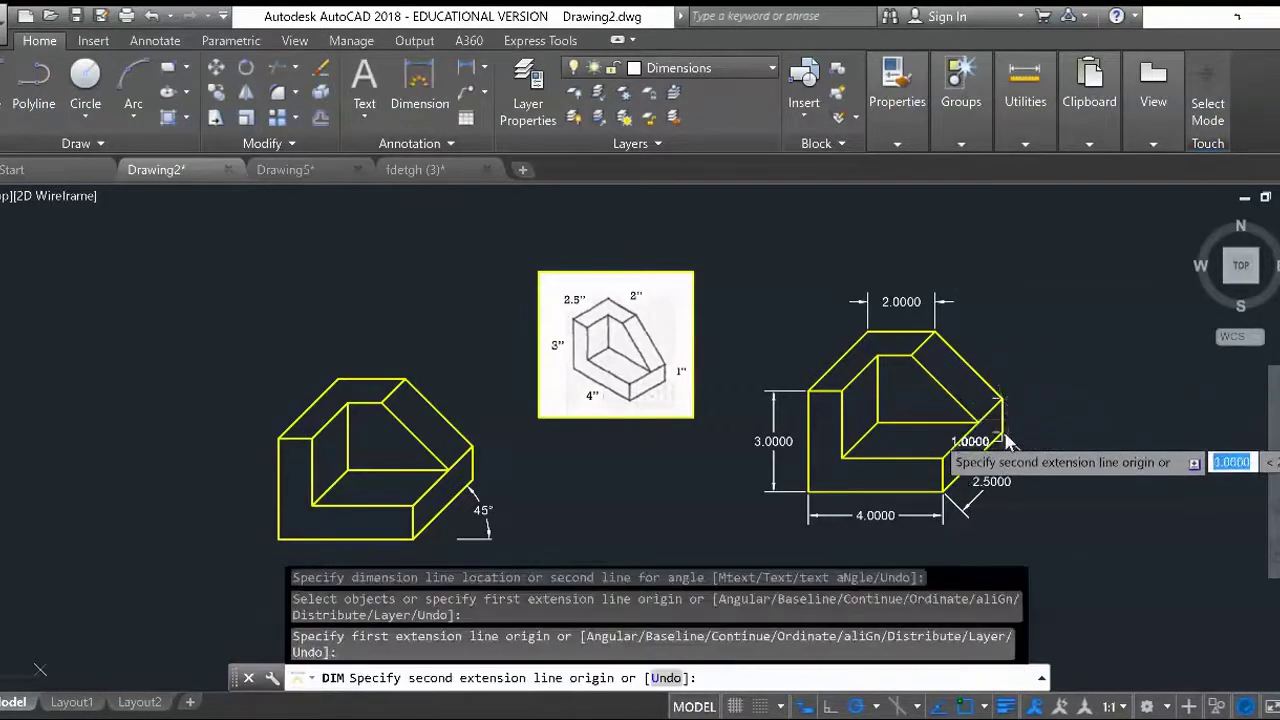
pyautogui.click(1003, 437)
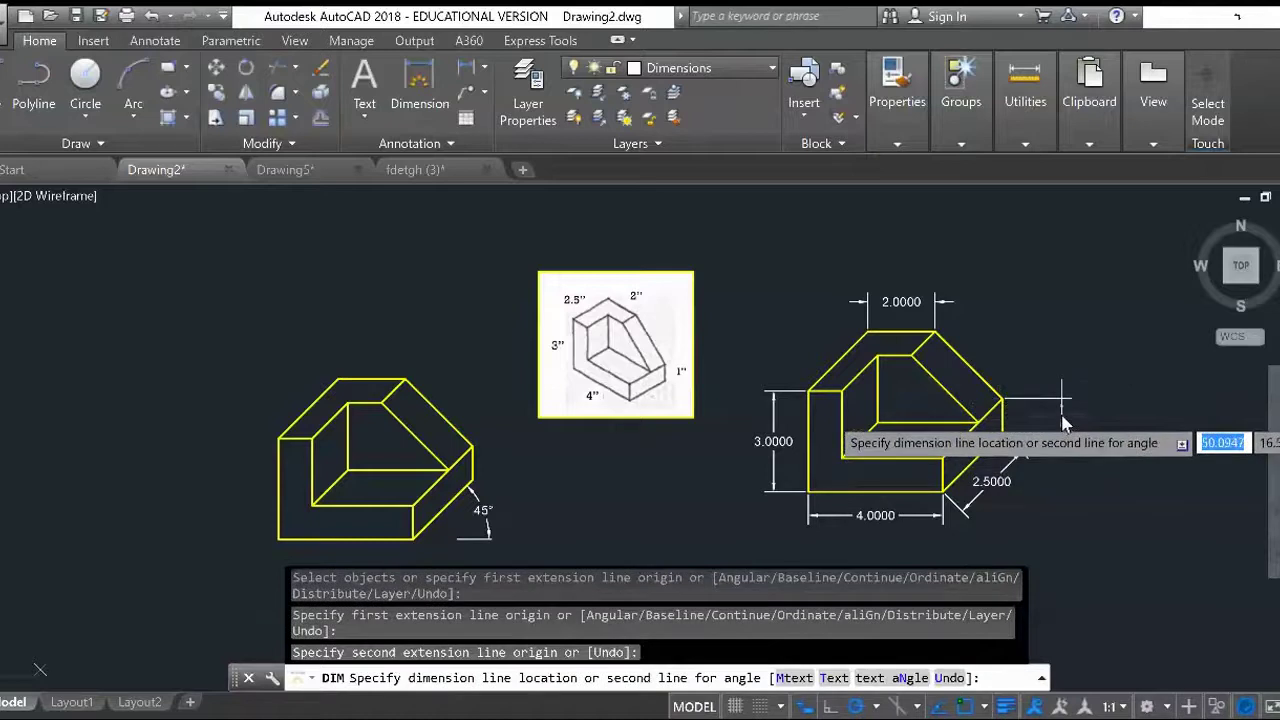
pyautogui.click(1066, 423)
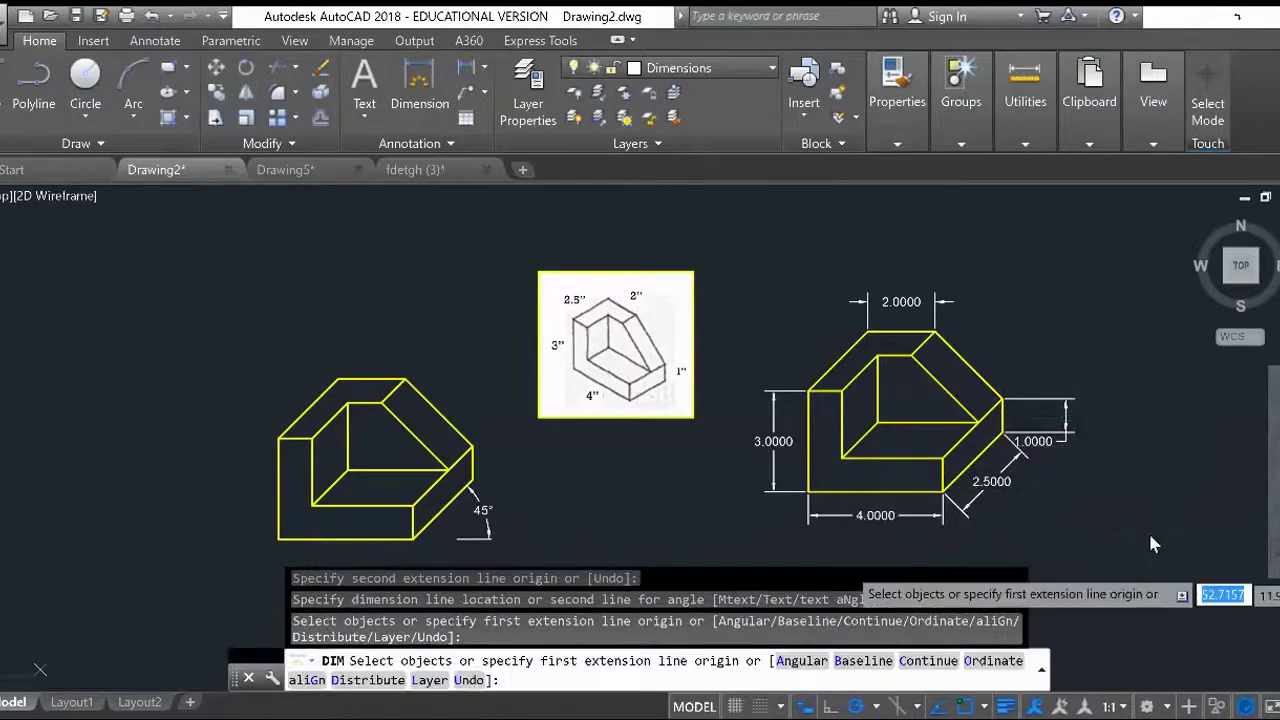